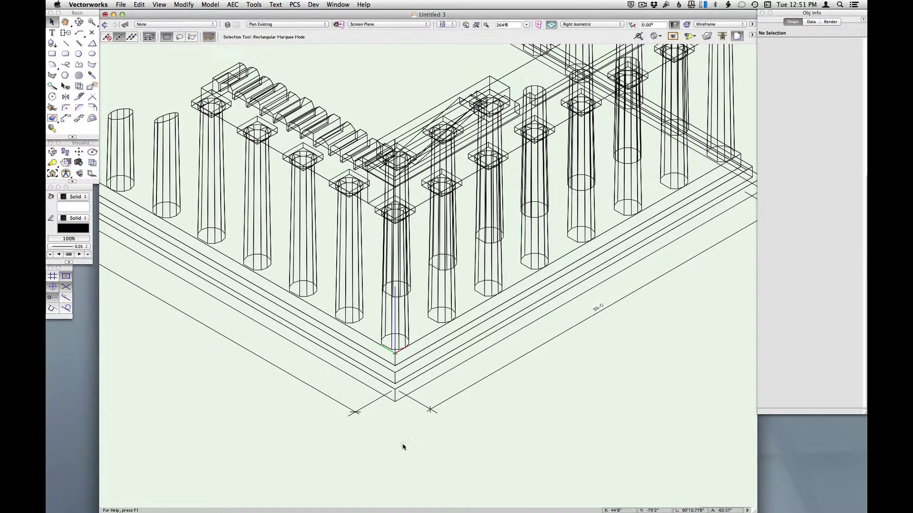
- Start a new viewport from the Top/Plan view and assign it to a new sheet layer numbered Sht-1
key(0)
scroll(411, 427, down, 2)
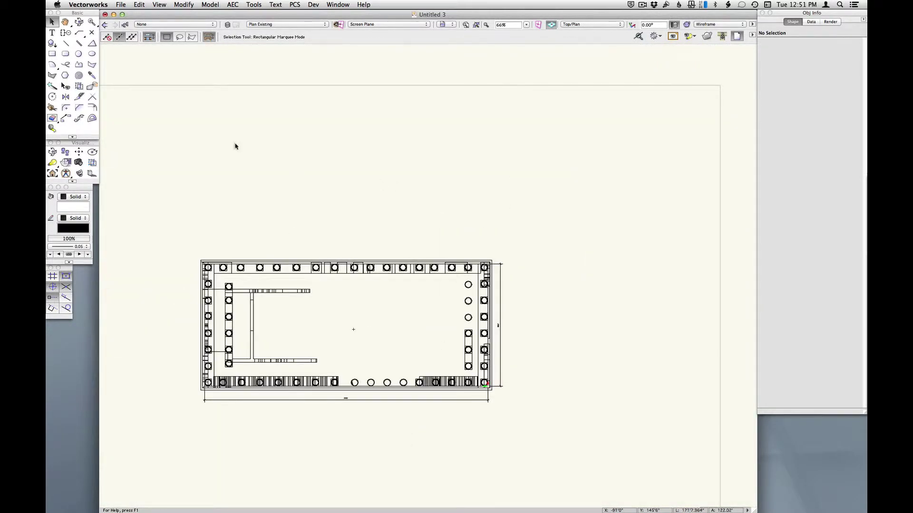
click(159, 5)
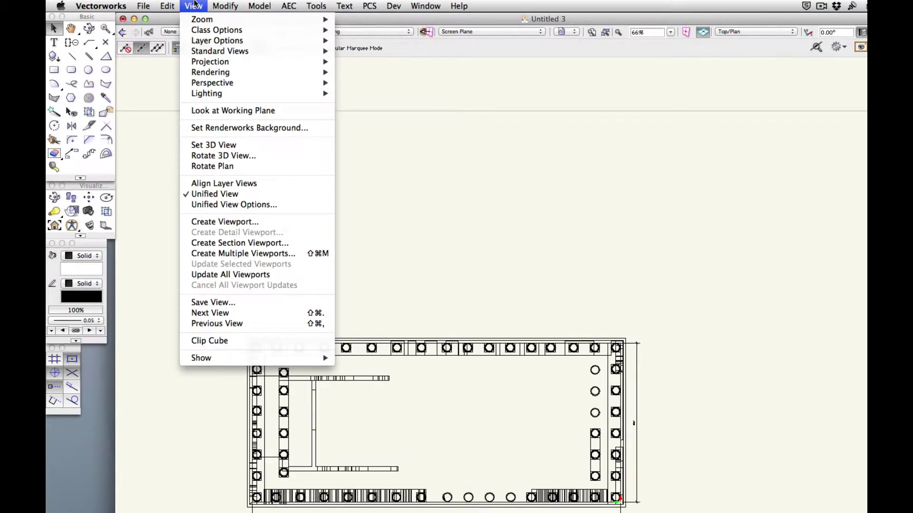
click(244, 222)
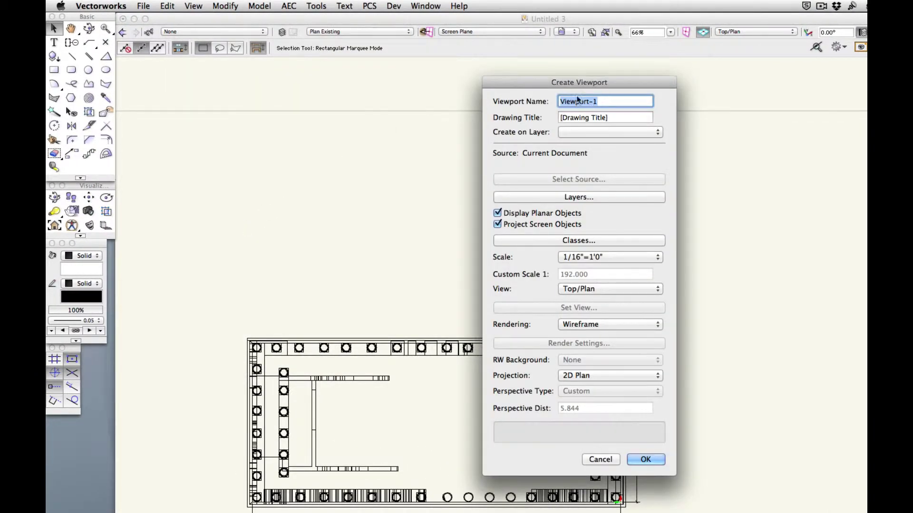
click(645, 129)
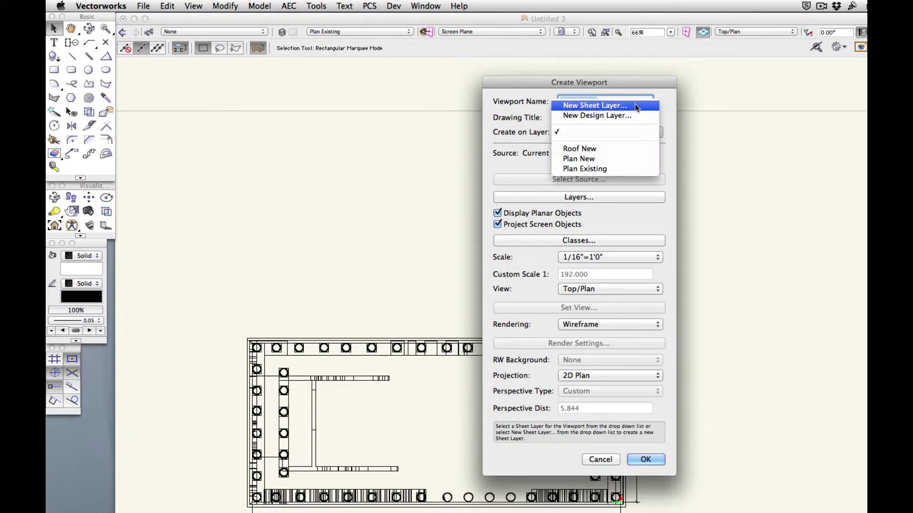
click(615, 104)
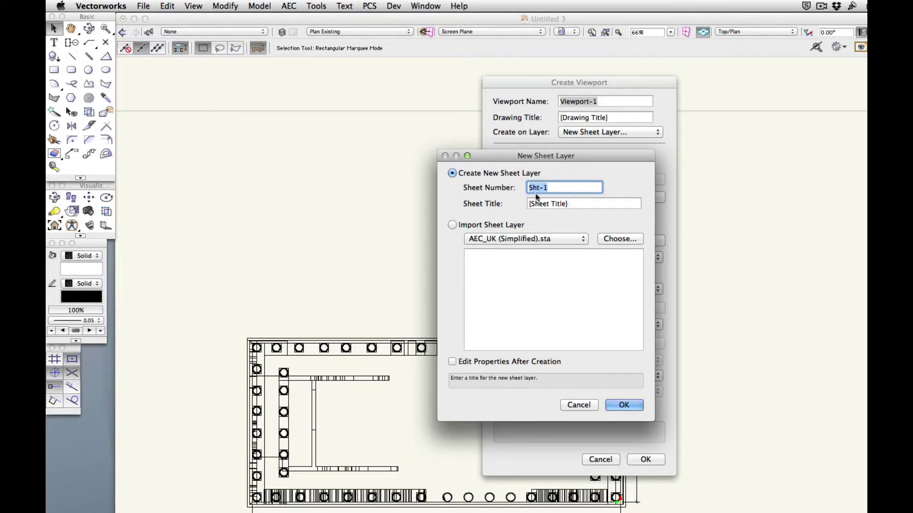
click(627, 404)
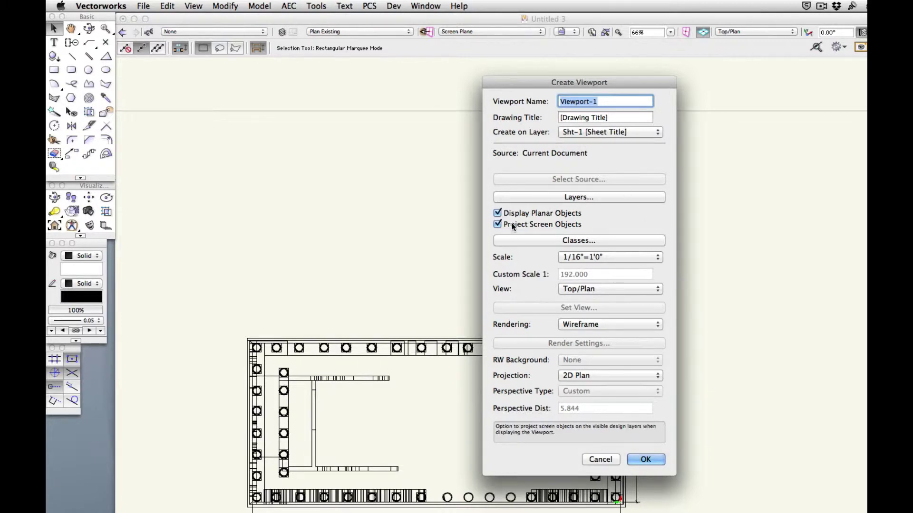
- Turn off Display Planar Objects and Project Screen Objects for the viewport, and check that its layer visibility includes Plan Existing
click(526, 215)
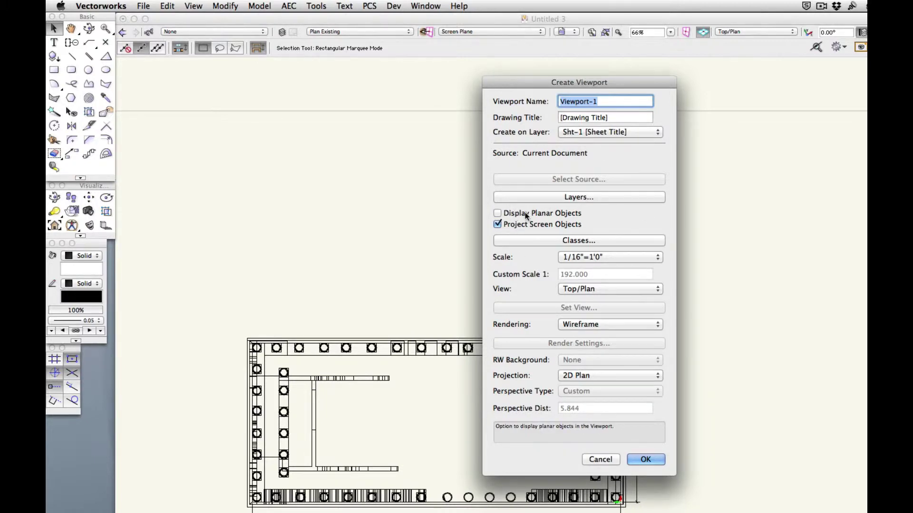
click(512, 224)
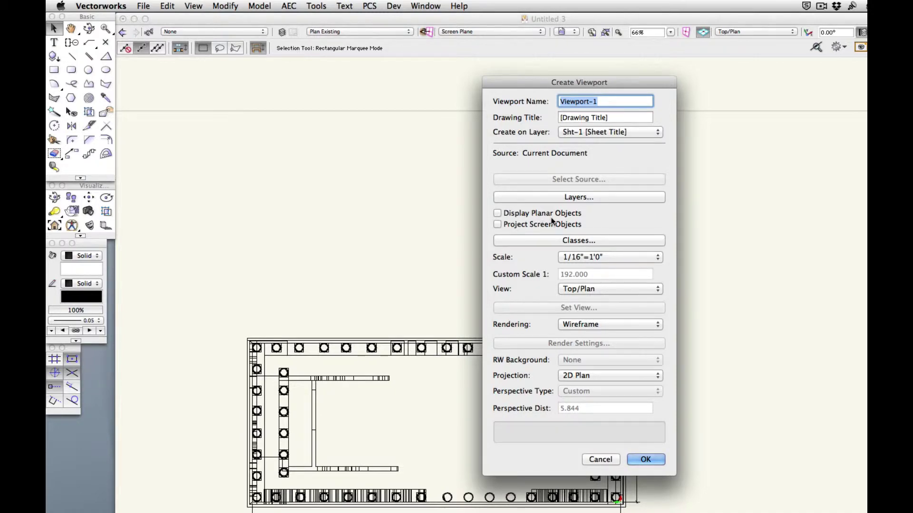
click(618, 198)
click(522, 175)
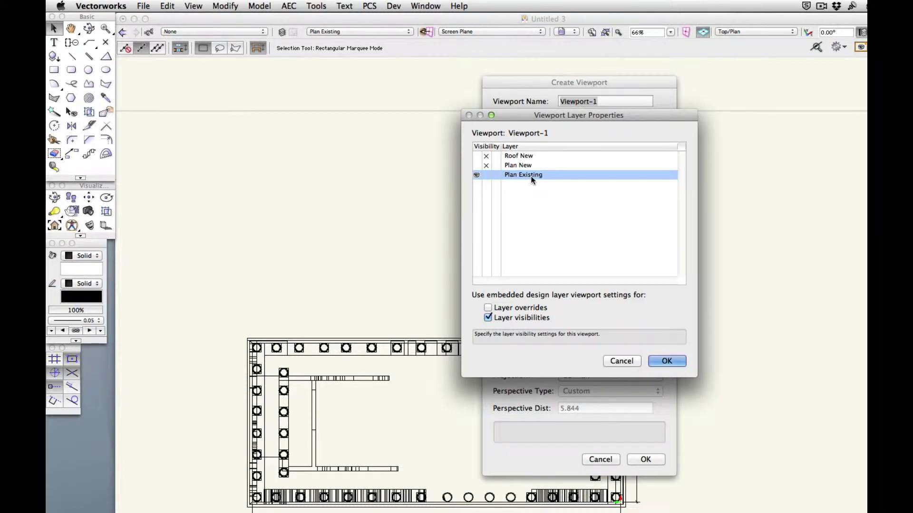
click(666, 361)
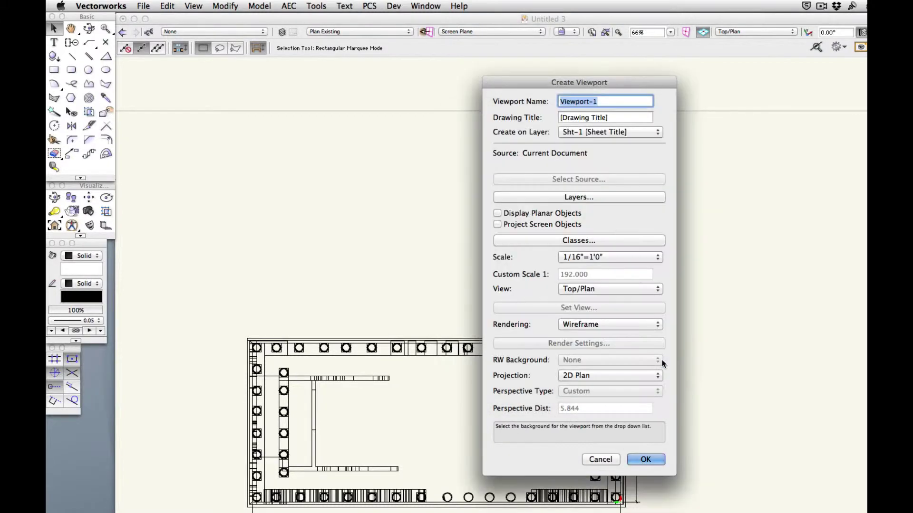
- Check the viewport's class visibilities and create the viewport with a 1/16"=1'0" scale and Wireframe rendering
click(588, 241)
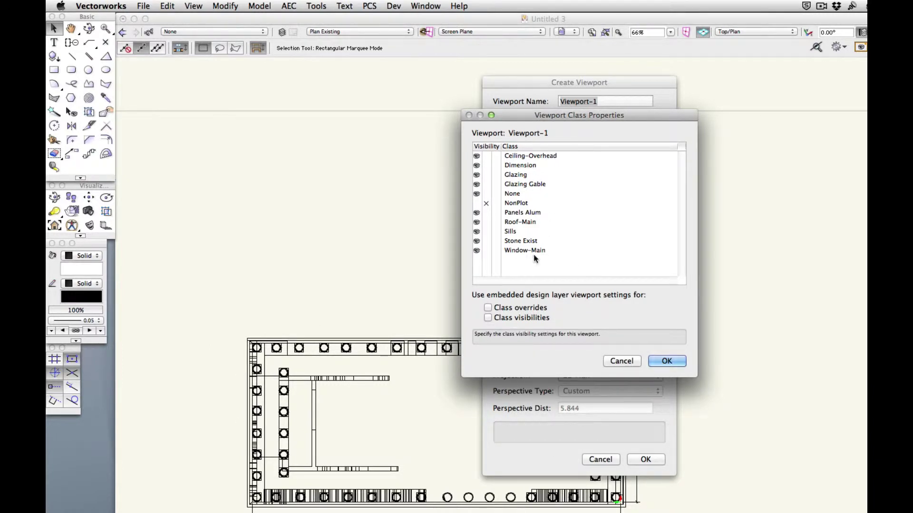
click(679, 361)
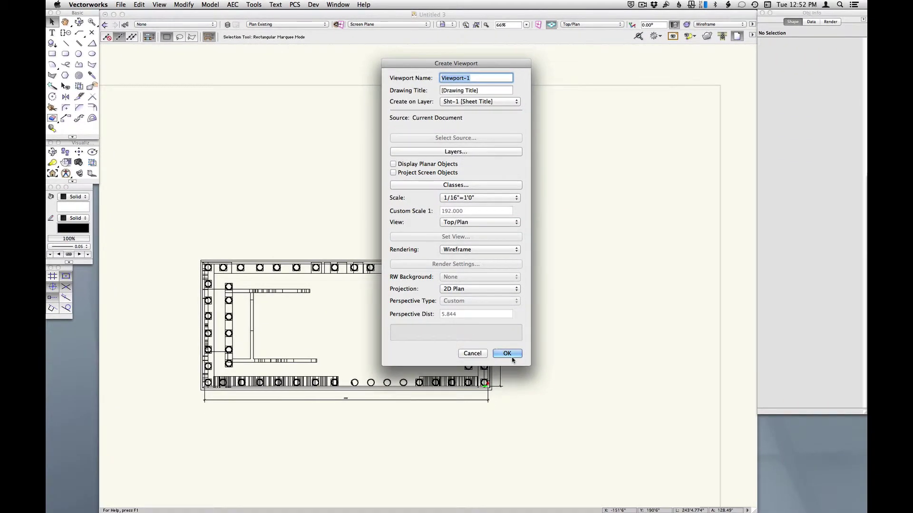
click(508, 354)
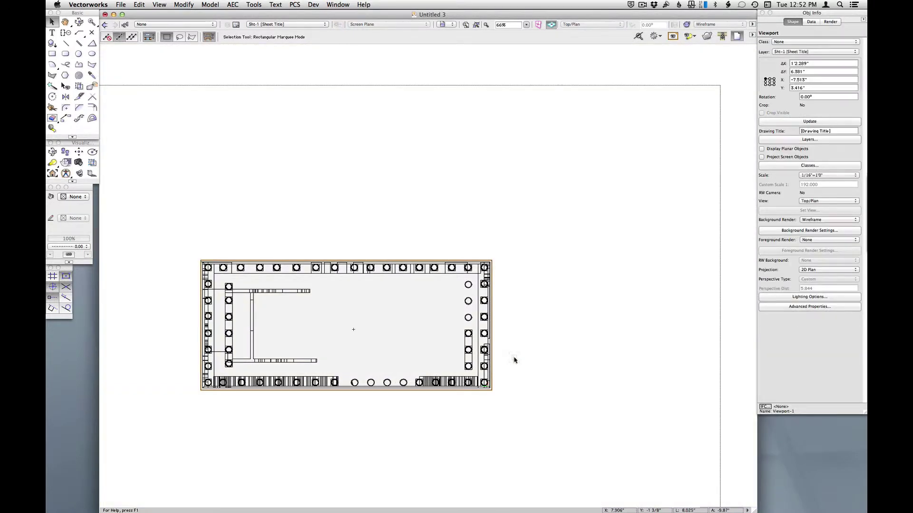
- Open the new viewport's annotations for editing on the sheet layer
scroll(507, 169, down, 2)
scroll(489, 179, up, 2)
scroll(470, 182, down, 1)
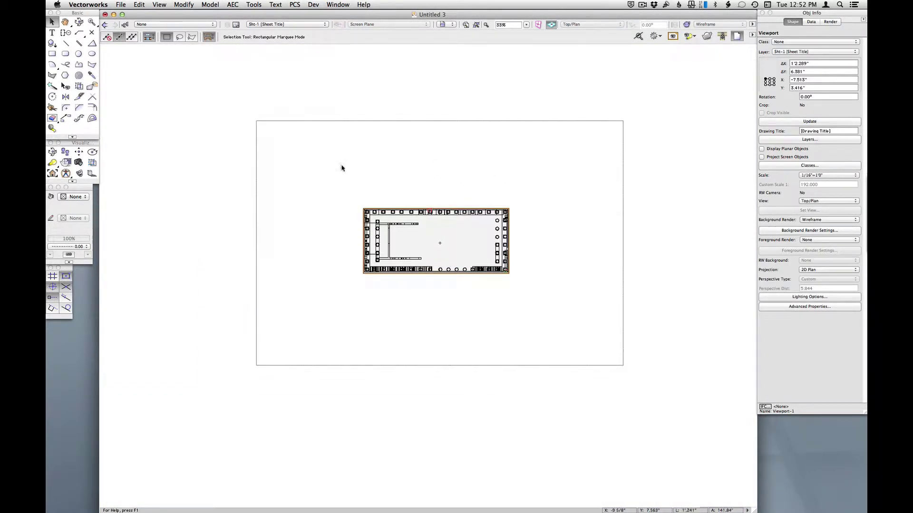
scroll(454, 202, up, 2)
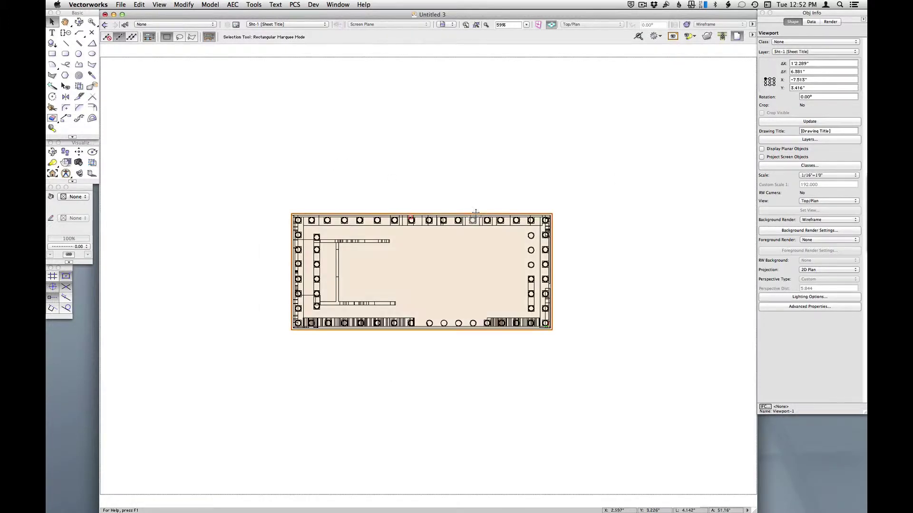
right_click(449, 216)
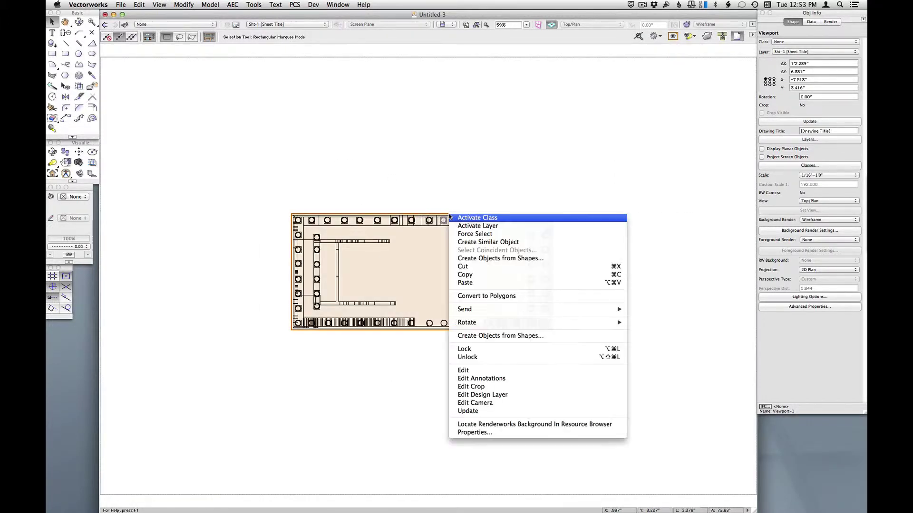
click(489, 379)
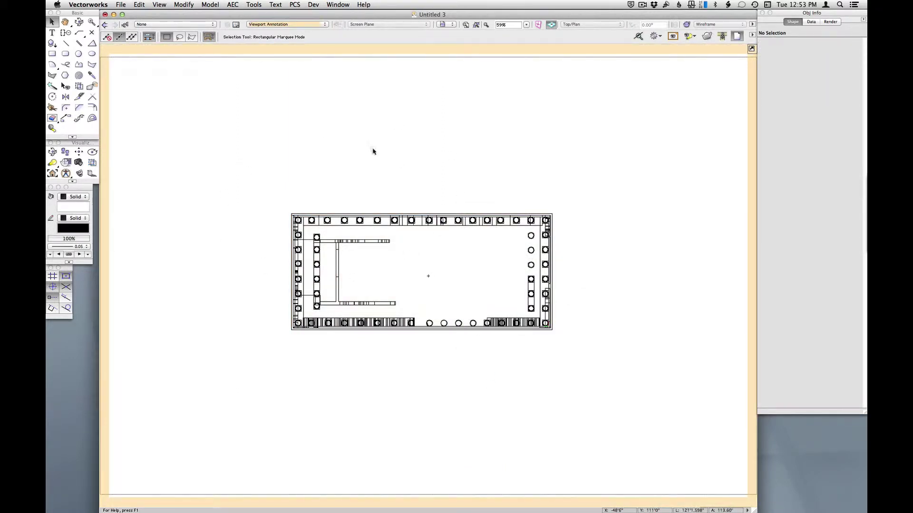
- Start placing a CameraMatch object and import Parthenon MRes.jpg as its photo with JPEG compression
click(253, 4)
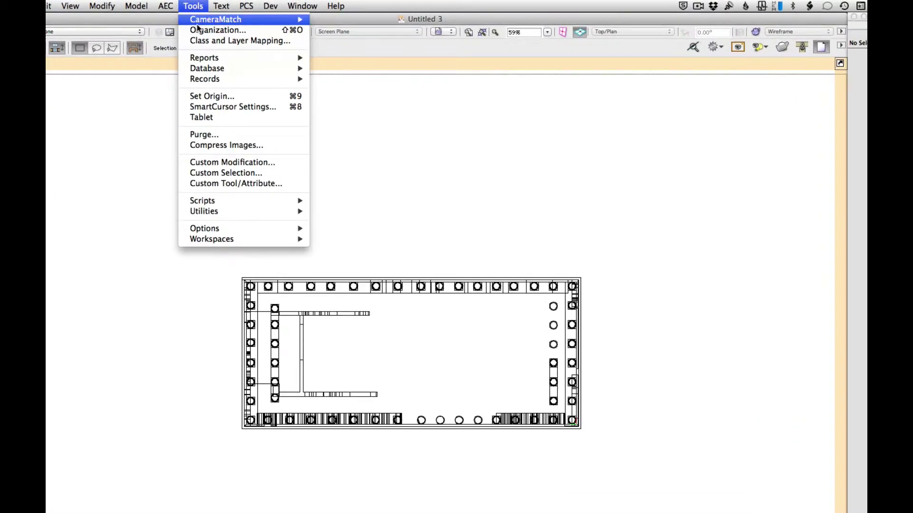
mouse_move(203, 19)
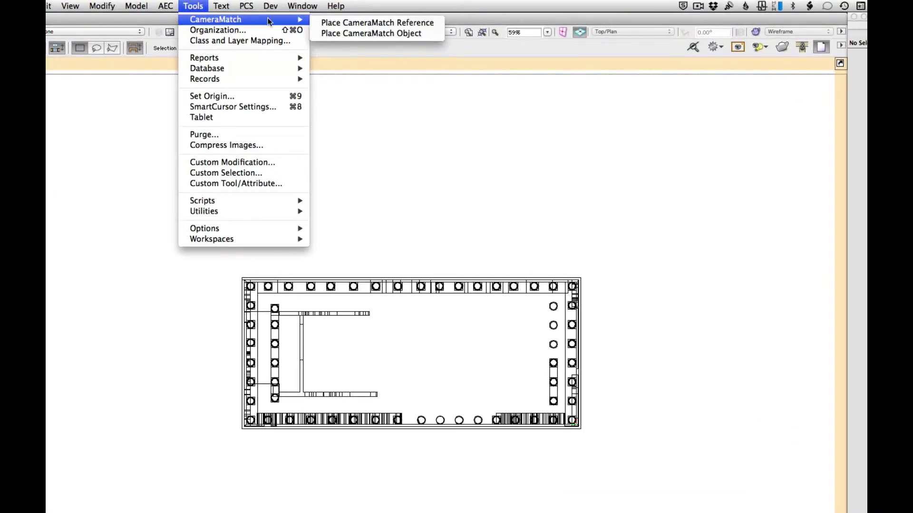
click(362, 33)
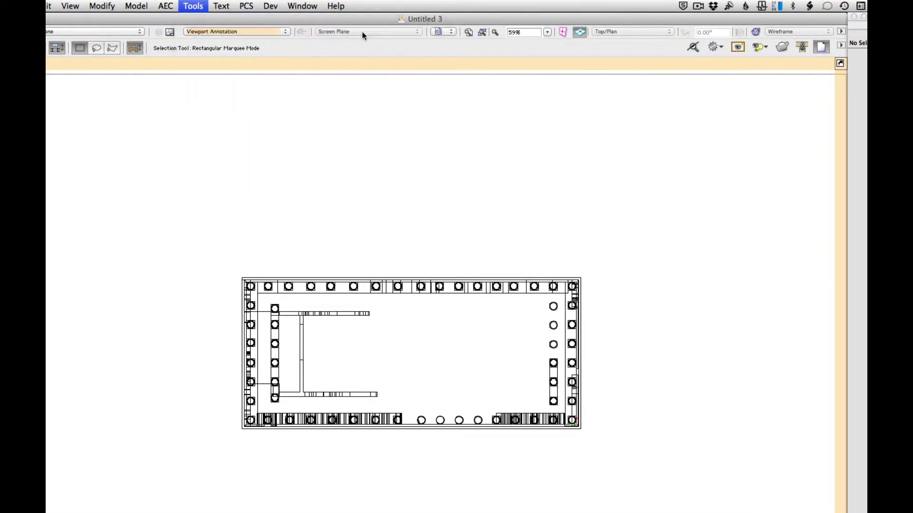
mouse_move(591, 161)
mouse_down()
mouse_move(353, 164)
mouse_move(409, 148)
mouse_move(411, 163)
mouse_up()
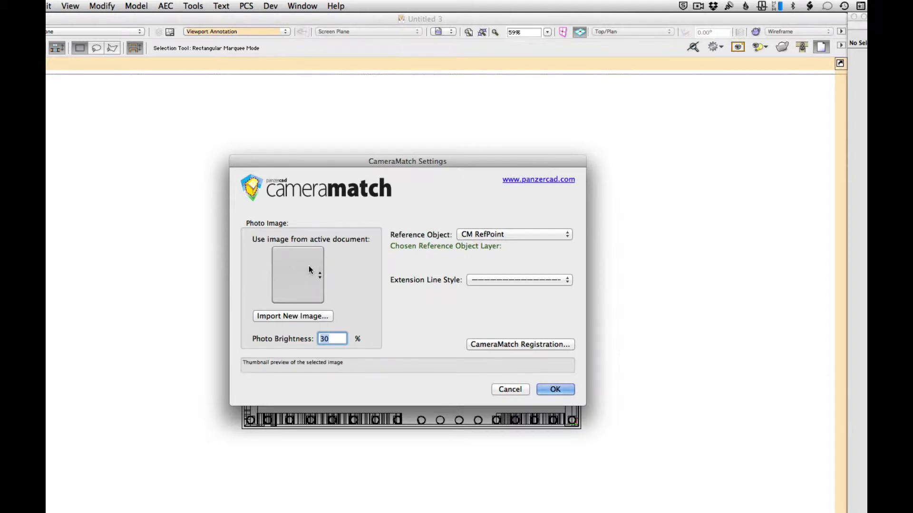
click(272, 318)
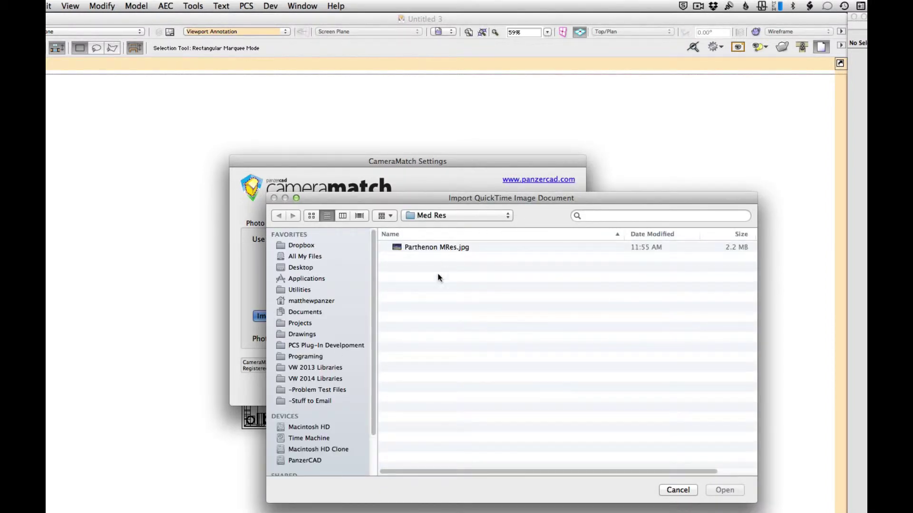
click(398, 247)
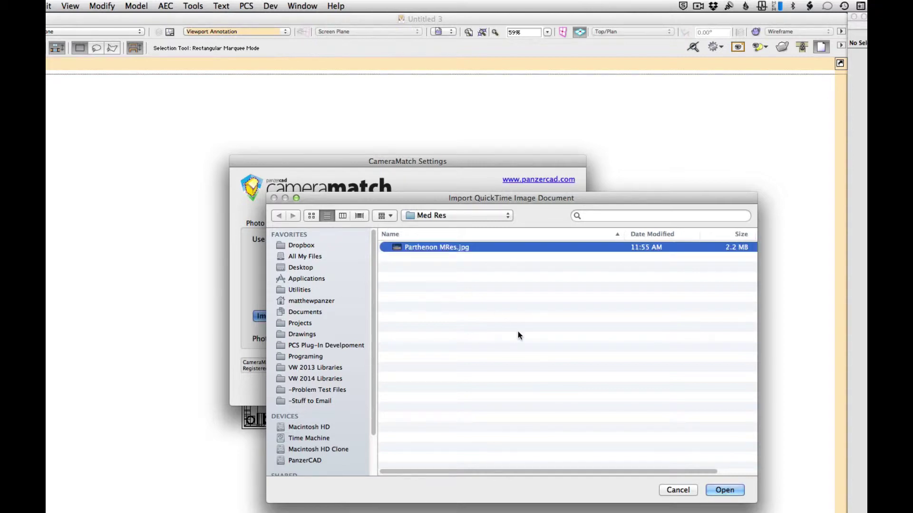
click(723, 492)
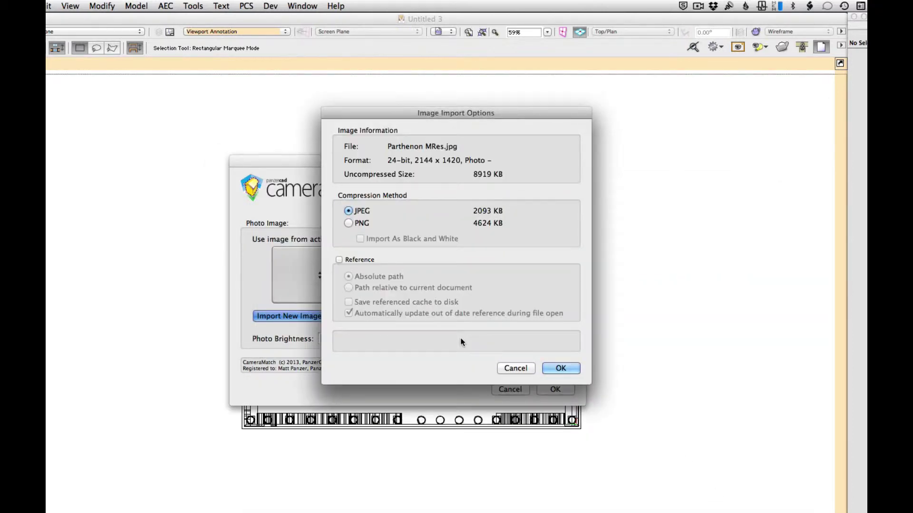
click(560, 369)
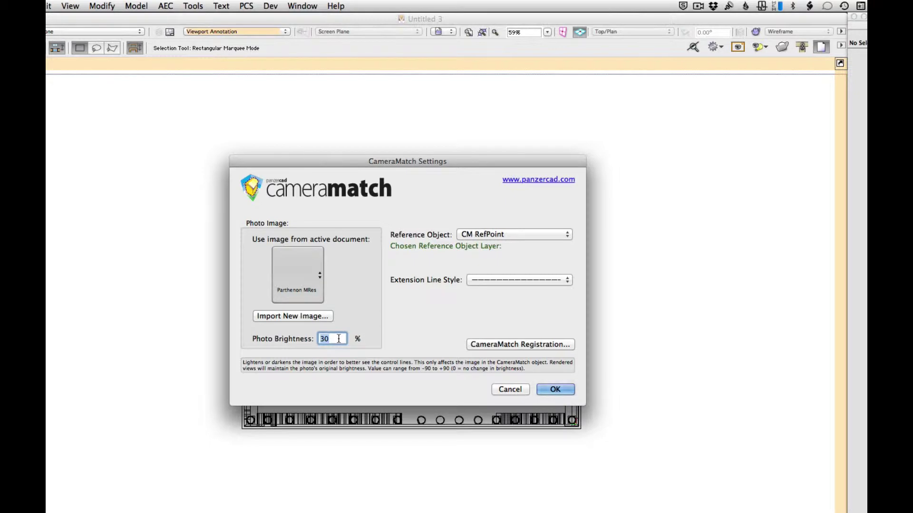
- Choose CM RefPoint as the reference object, keep the photo brightness at 30%, and place the CameraMatch object
click(341, 339)
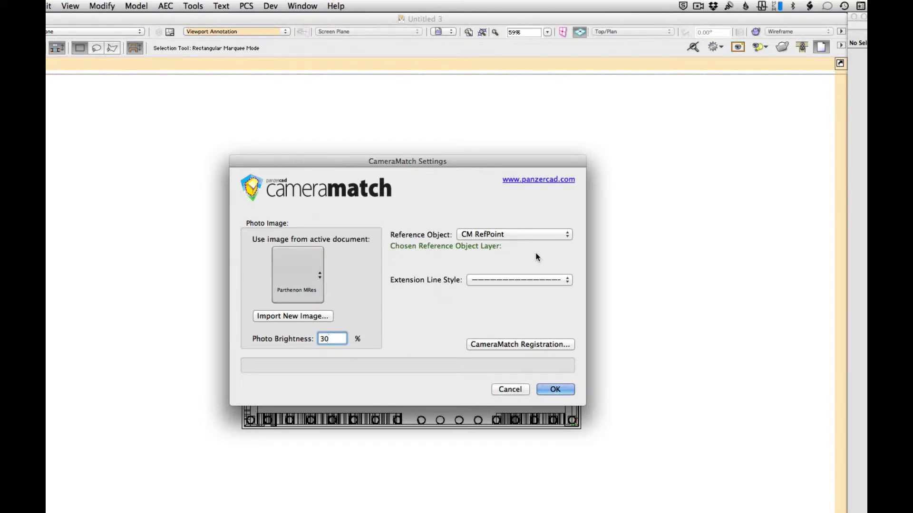
click(563, 235)
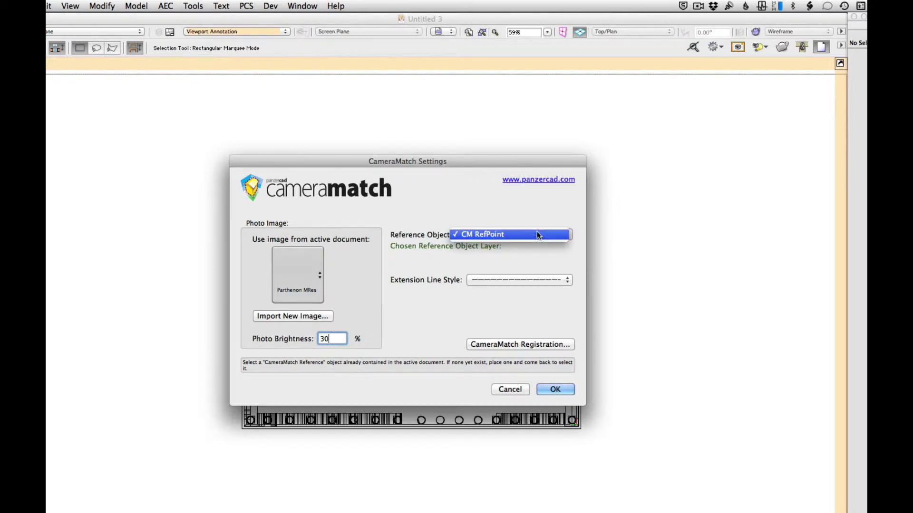
click(521, 234)
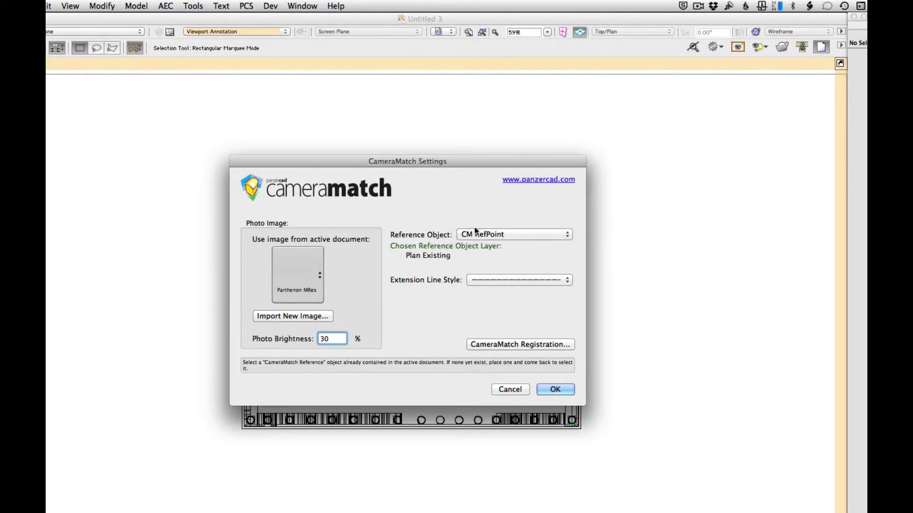
click(544, 235)
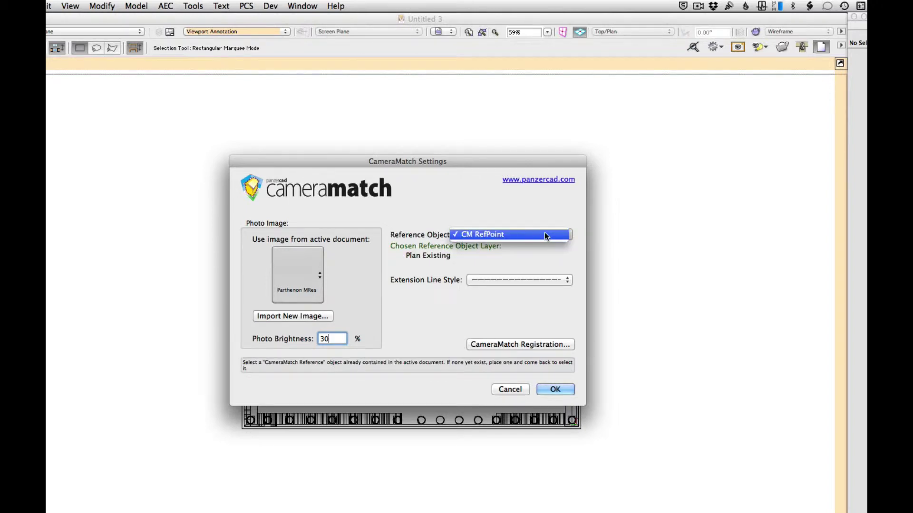
click(542, 260)
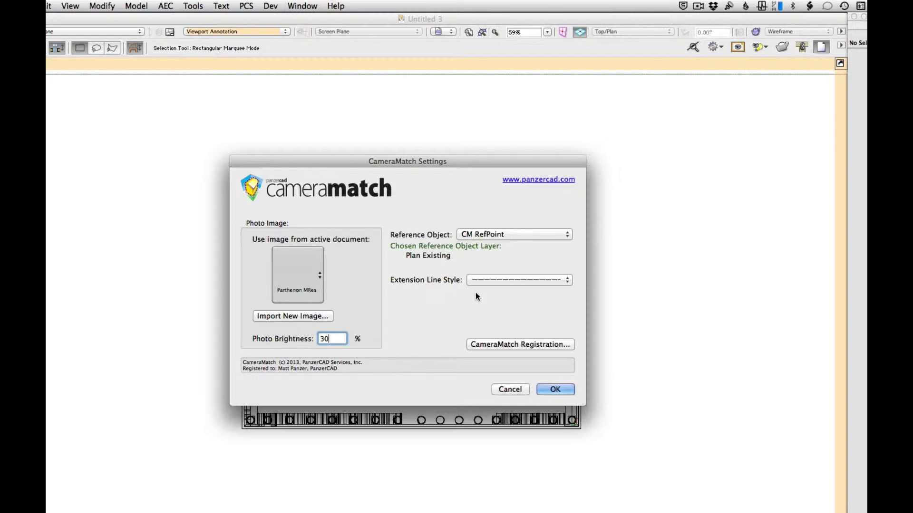
click(553, 376)
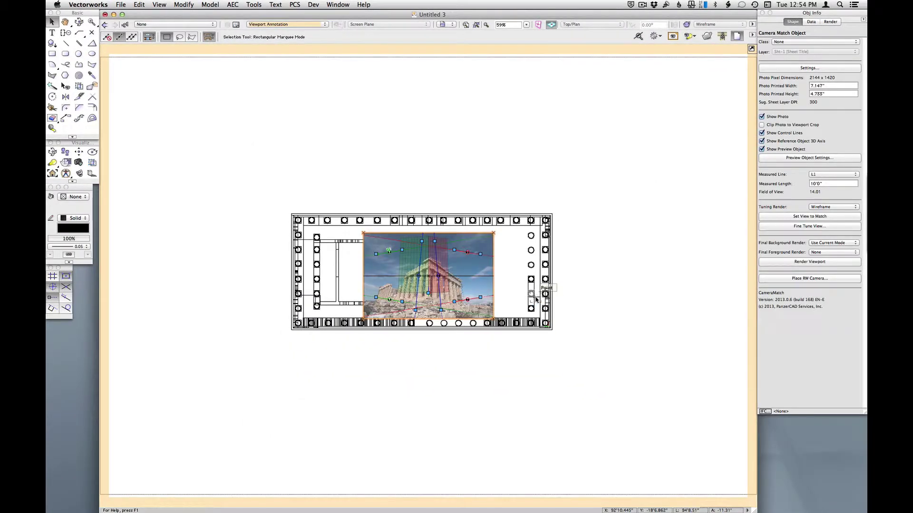
- Set the CameraMatch photo's printed height to 8 inches and exit the viewport's annotation editing
scroll(418, 286, up, 1)
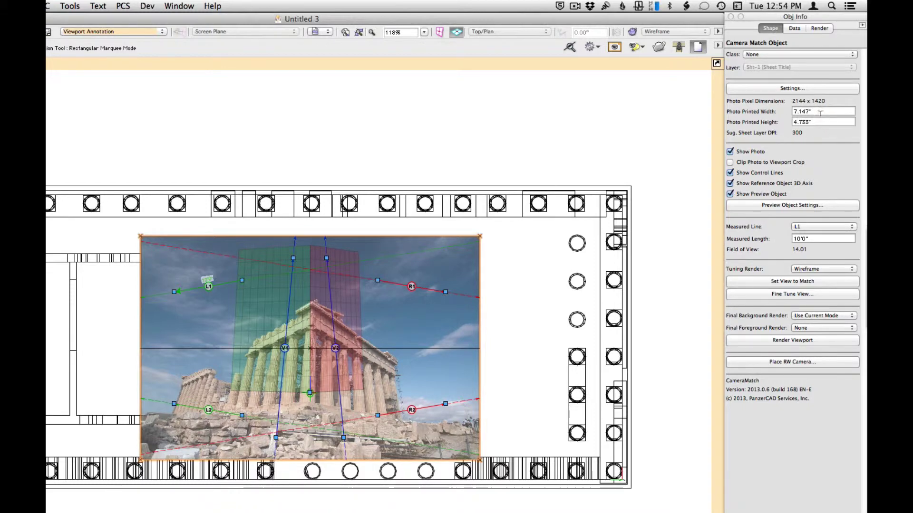
click(816, 121)
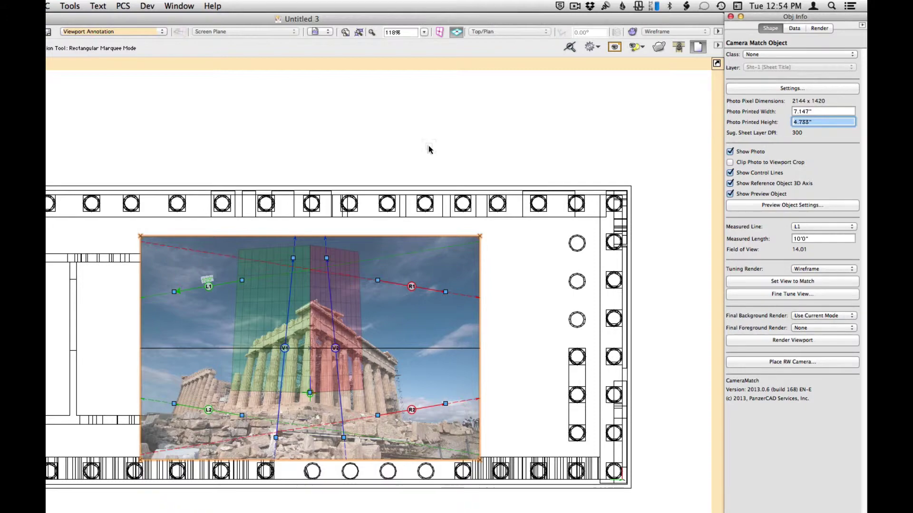
text(8)
key(Return)
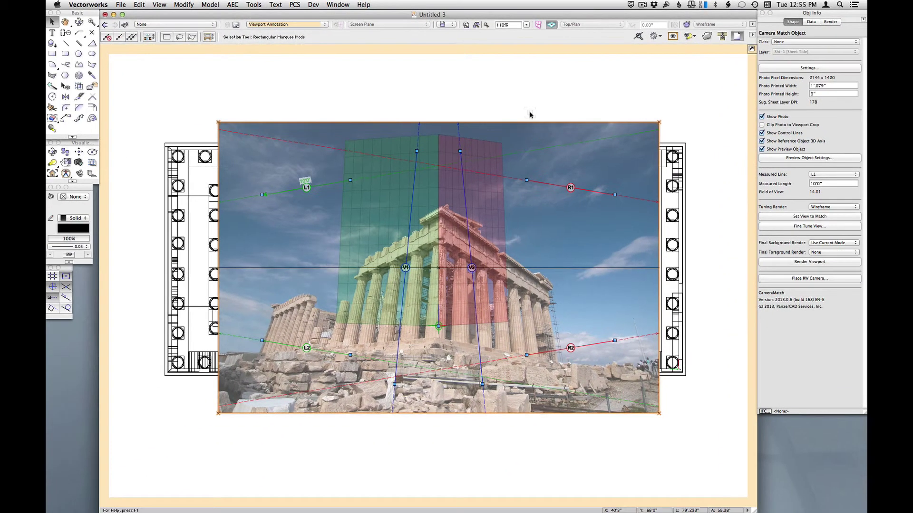
click(393, 98)
key(super+bracketright)
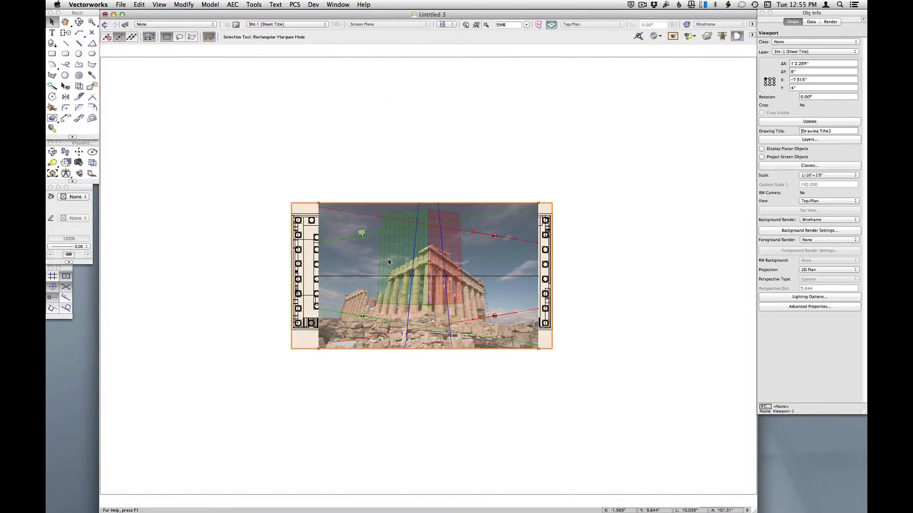
- Open the sheet layer's printer setup from its page setup and format the page for the EPSON WF-7520 Series printer
scroll(388, 259, down, 2)
click(361, 200)
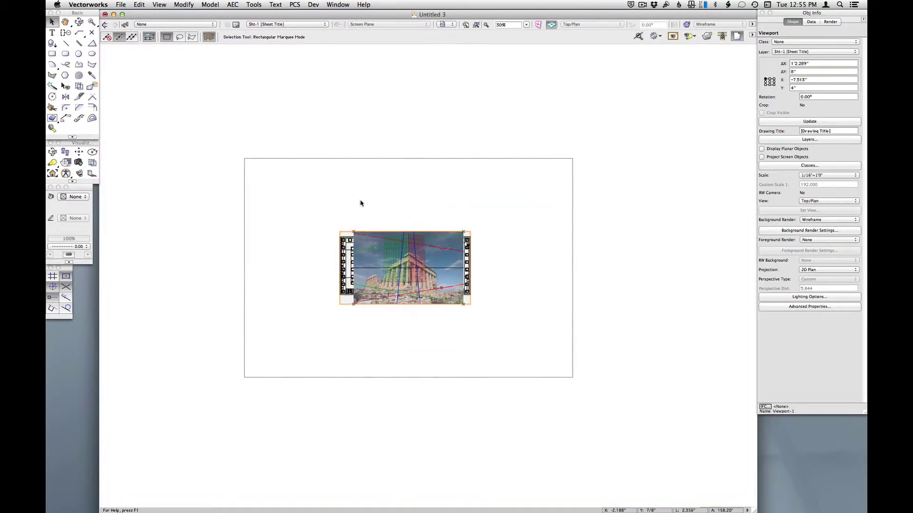
click(121, 5)
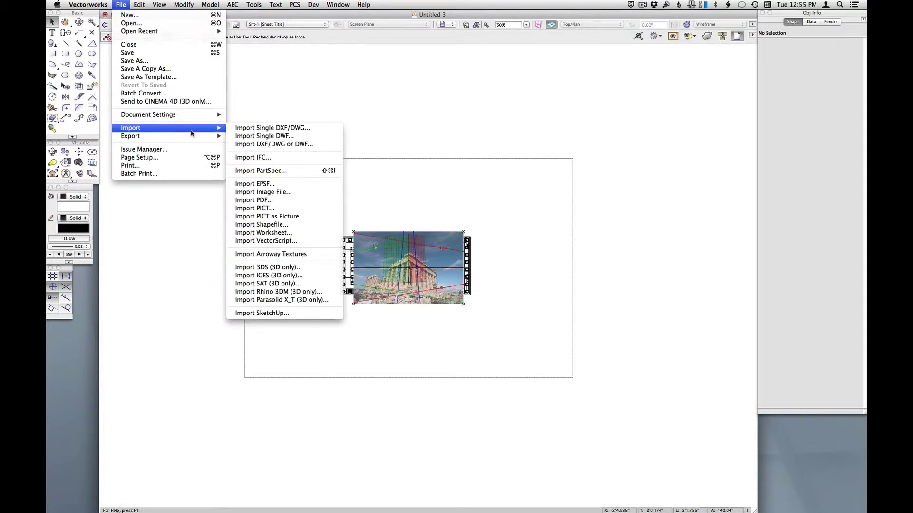
click(171, 158)
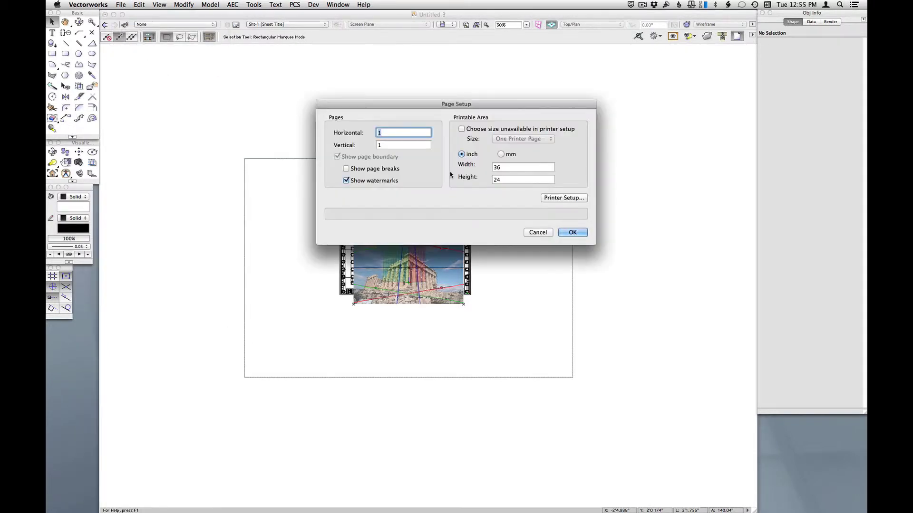
click(574, 198)
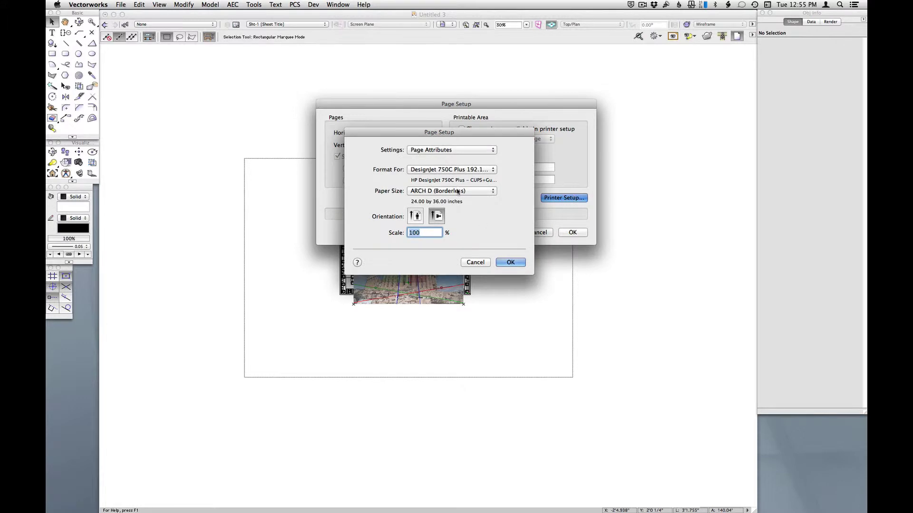
click(456, 170)
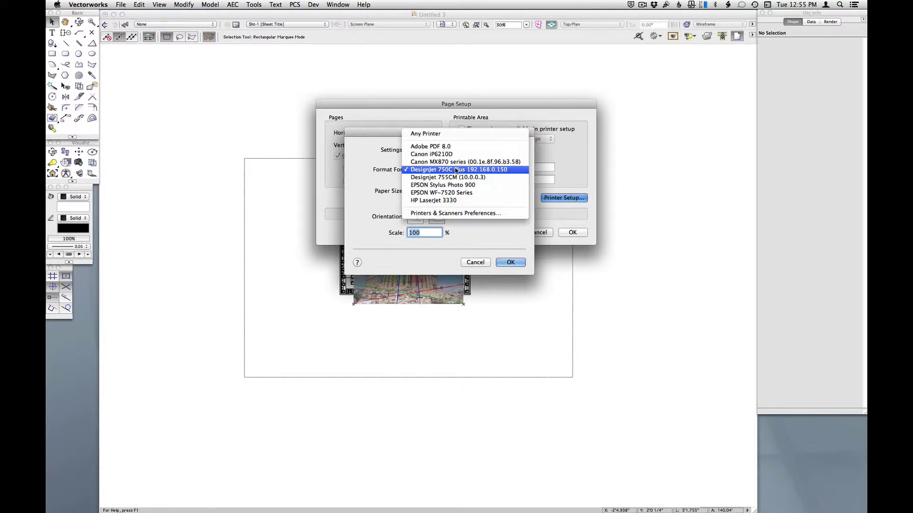
click(456, 193)
- Set the sheet's paper size to US Letter Borderless and apply the page setup
click(447, 191)
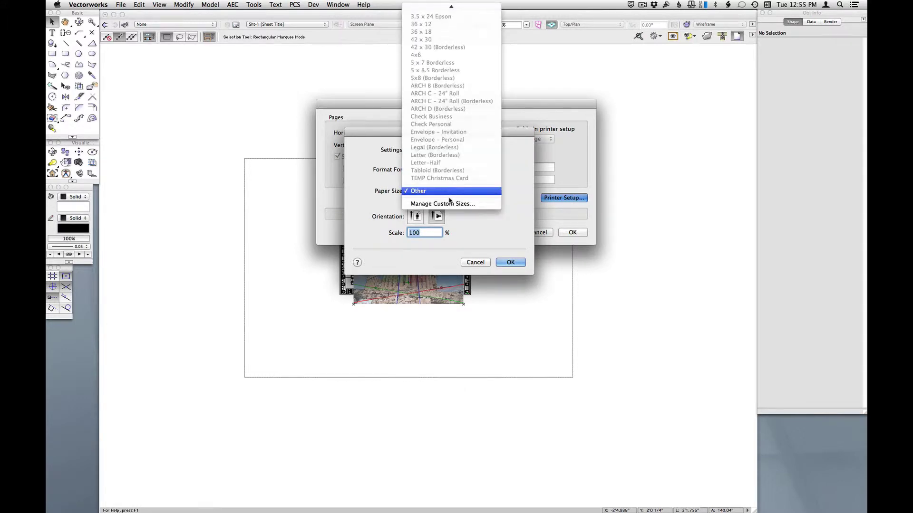
mouse_move(451, 6)
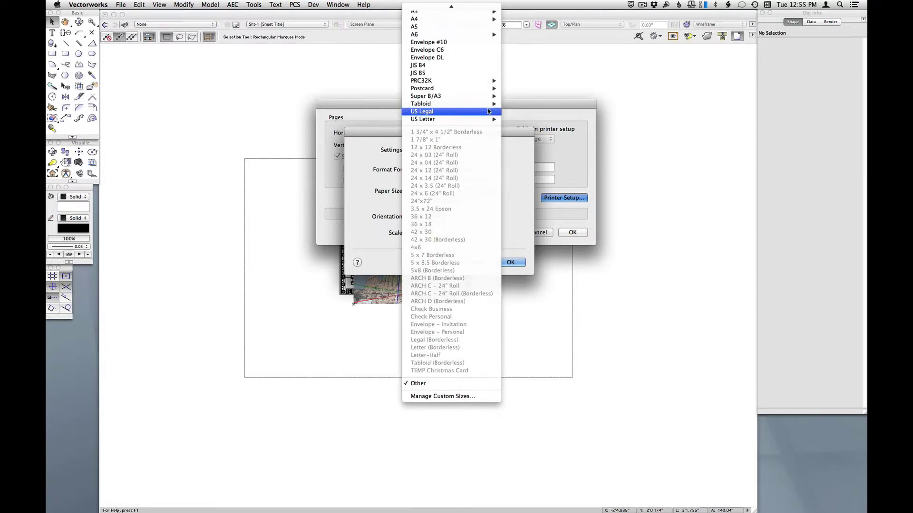
mouse_move(489, 118)
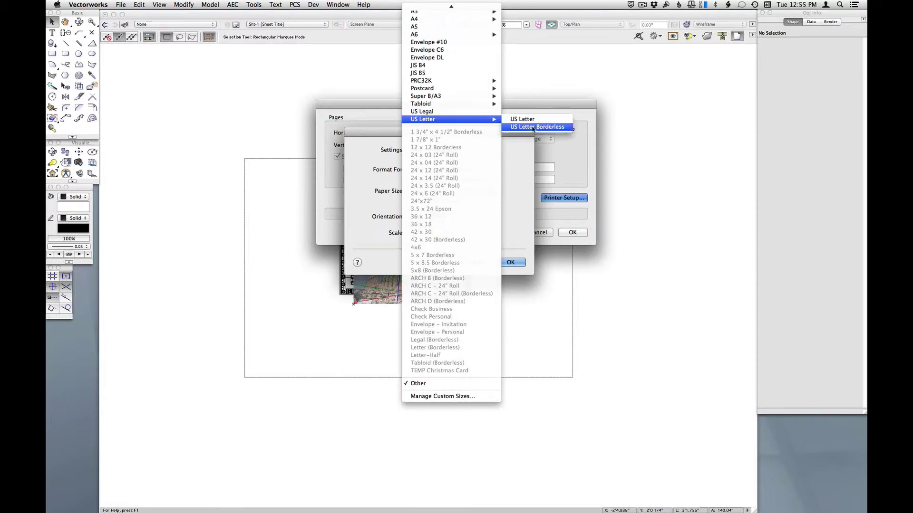
click(538, 127)
click(511, 262)
click(573, 233)
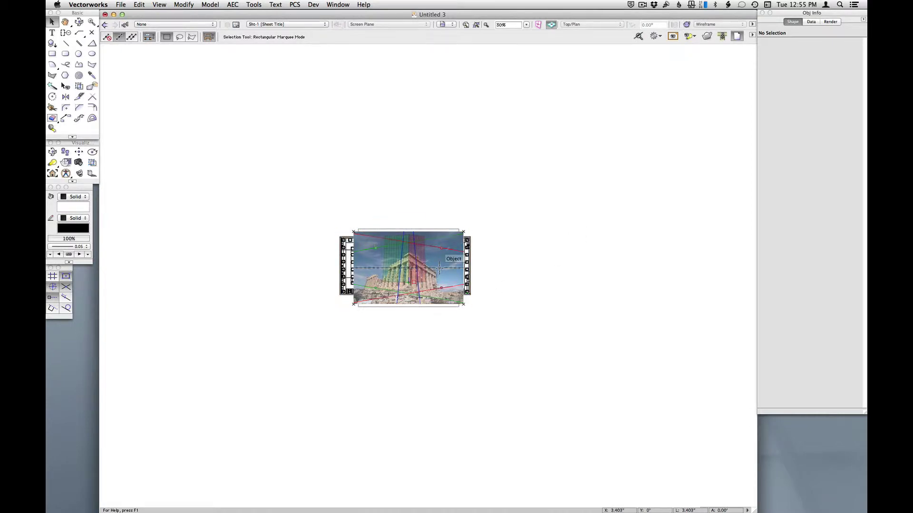
- Open the viewport's annotations for editing and select the CameraMatch object
key(super+6)
double_click(532, 185)
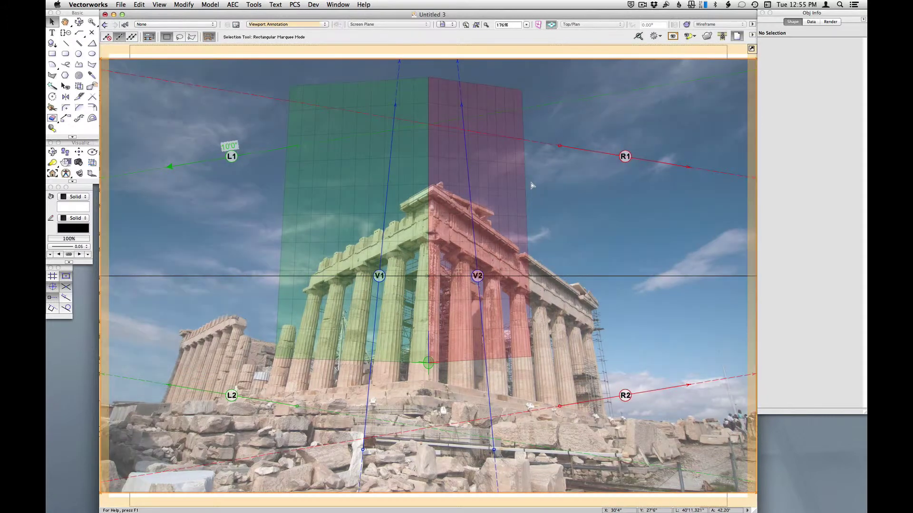
click(443, 75)
key(super+minus)
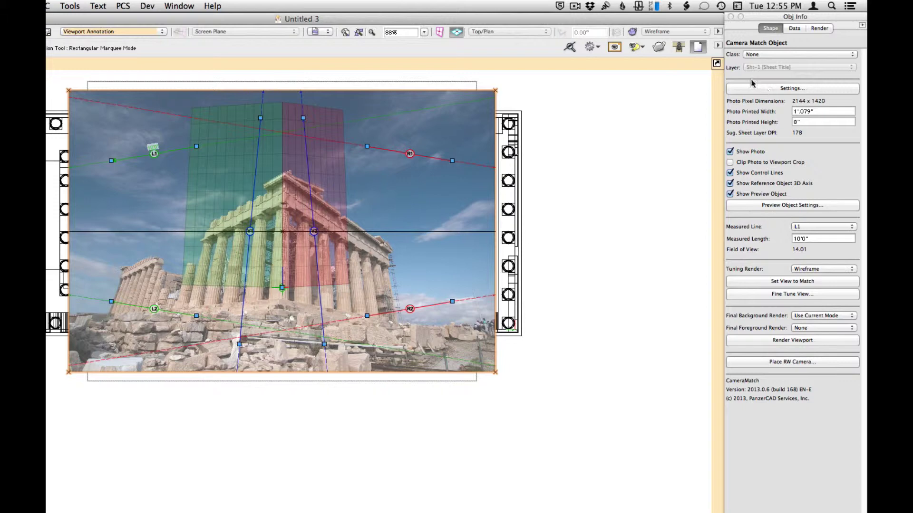
- Review the CameraMatch object's photo and reference object settings without changing them
click(775, 88)
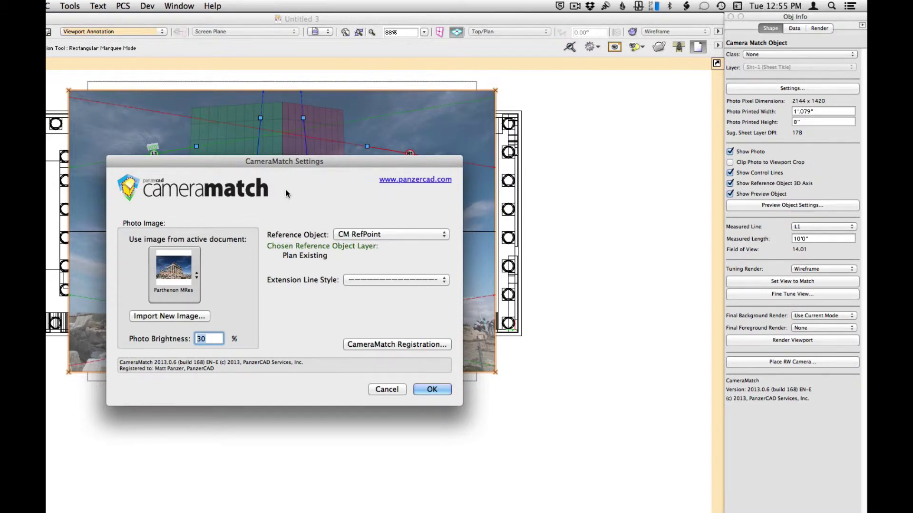
drag(305, 159, 307, 158)
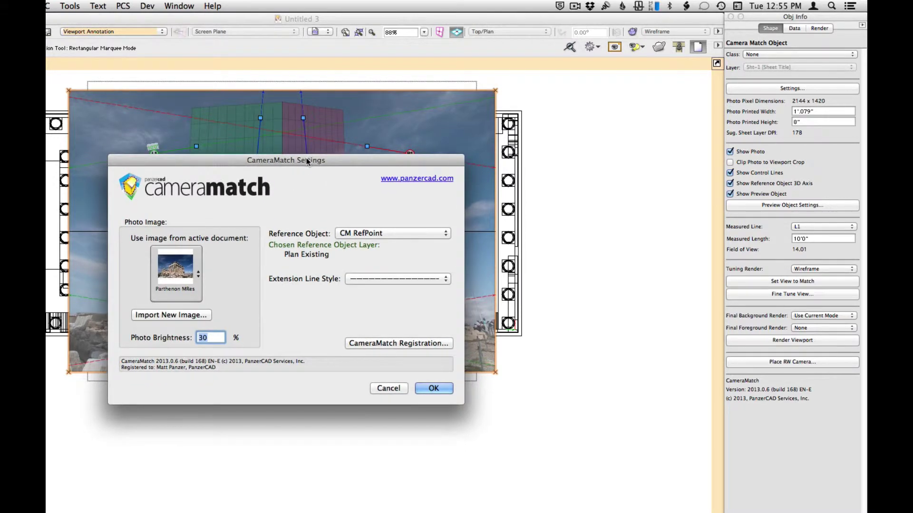
click(386, 389)
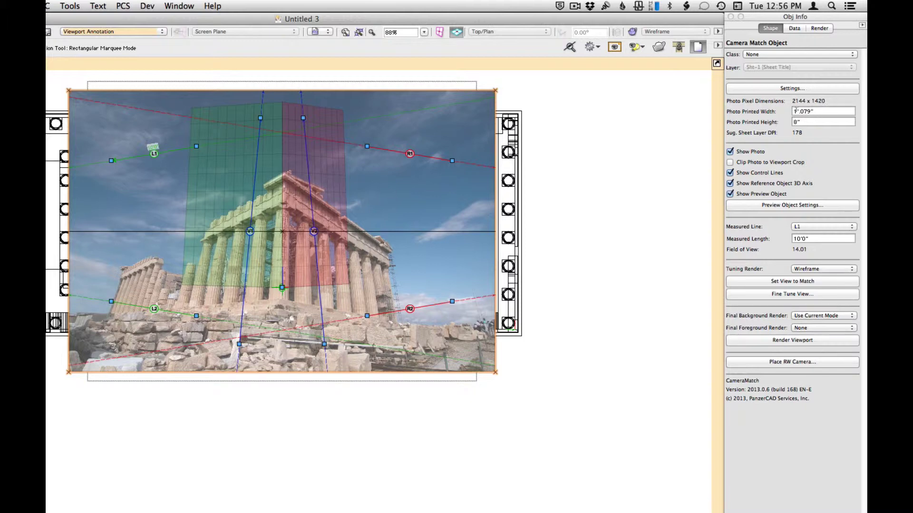
- Try a printed width of 11 inches for the CameraMatch photo, and return its printed height to 8 inches
click(763, 103)
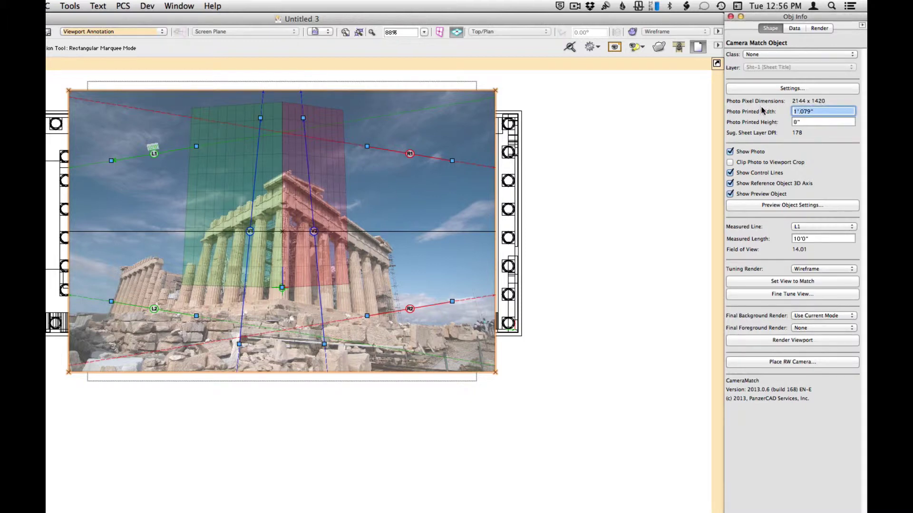
text(11)
key(Return)
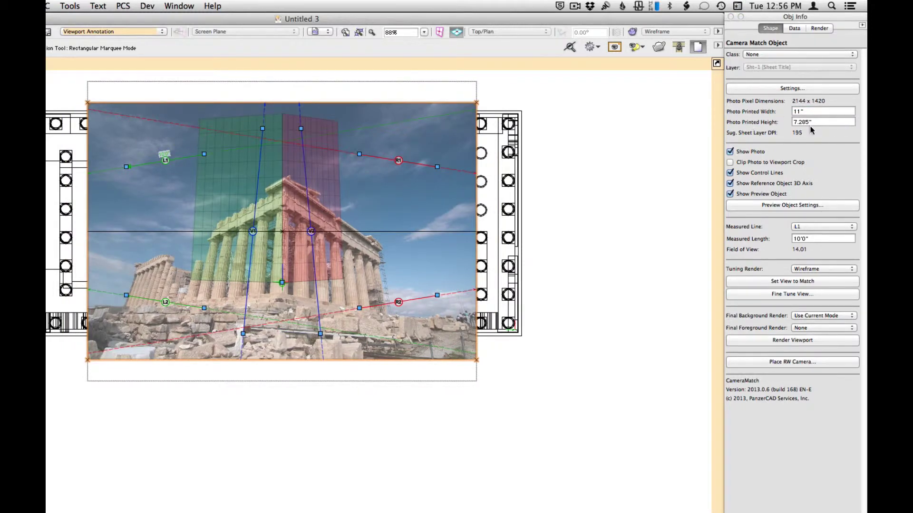
drag(818, 123, 761, 104)
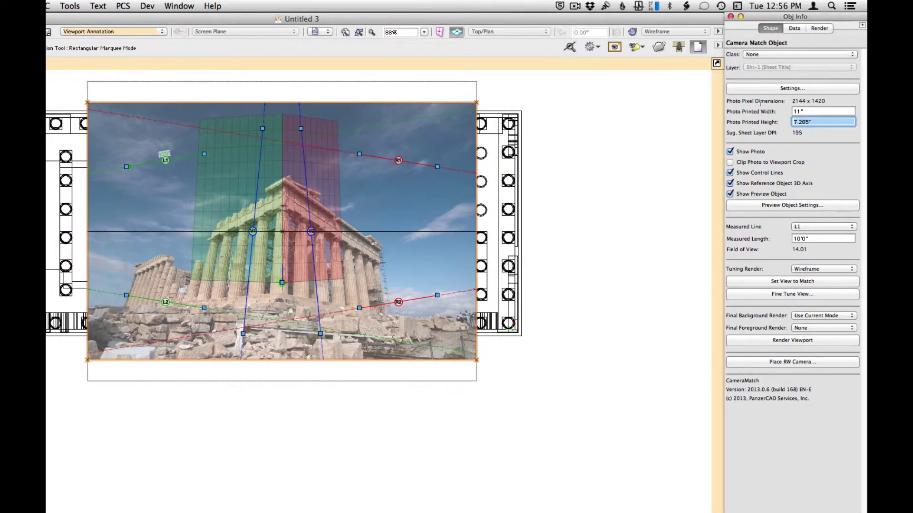
text(8)
key(Return)
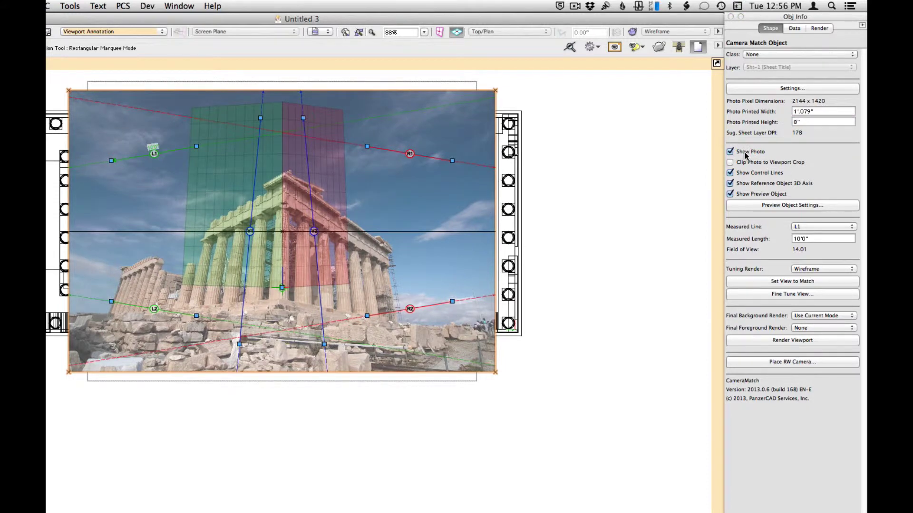
- Toggle the display of the CameraMatch photo and its control lines off and back on
click(745, 154)
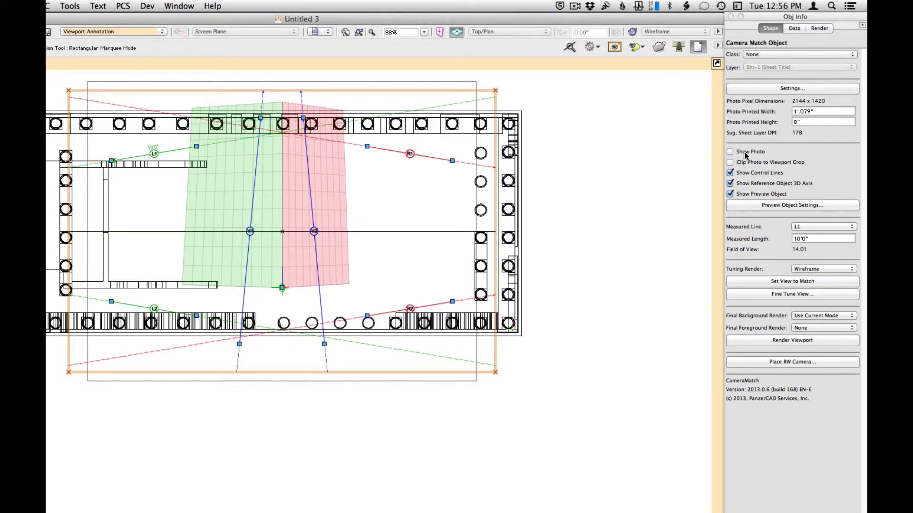
click(745, 154)
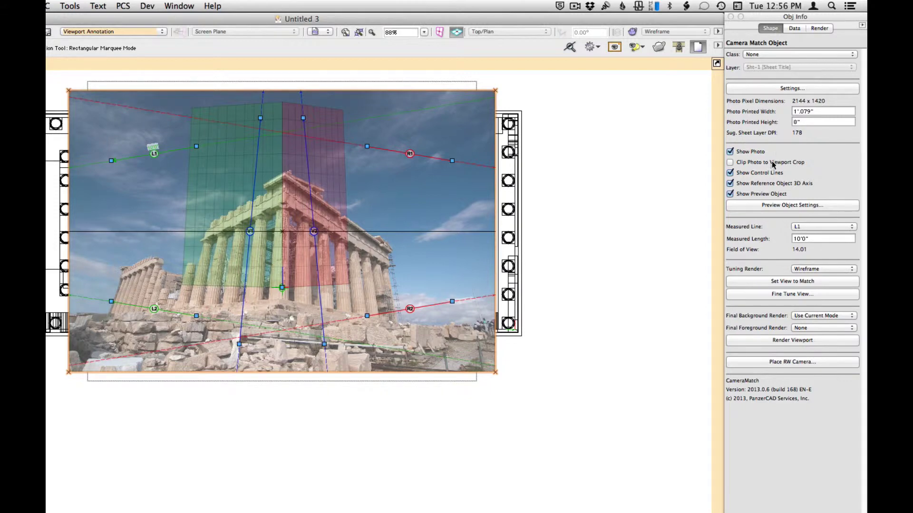
click(745, 173)
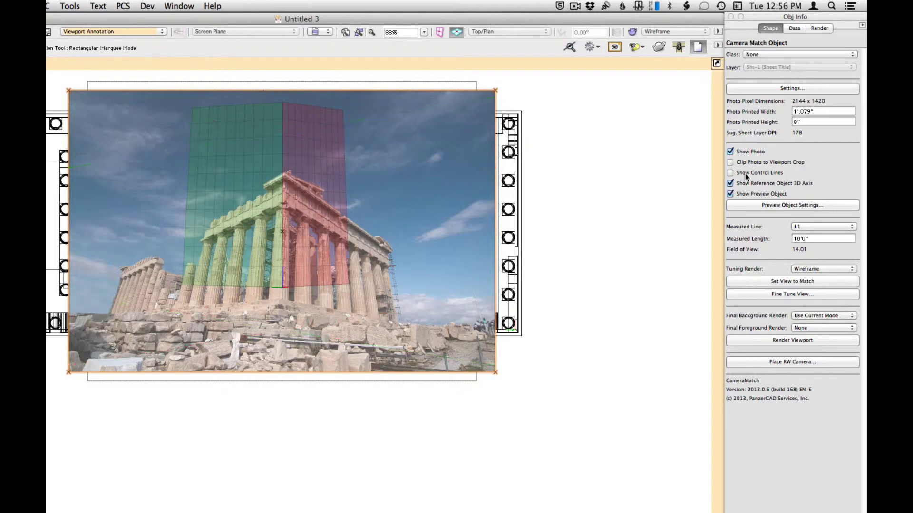
click(745, 173)
click(746, 173)
click(746, 173)
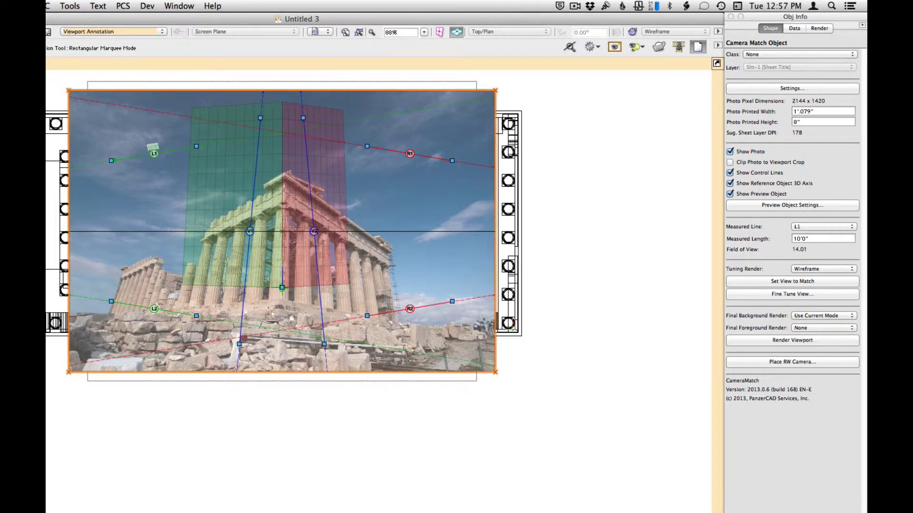
- Remove the preview object's cube constraint and set its left plane length to 222'7, right plane length to 96' and plane height to 32'5
scroll(283, 278, up, 2)
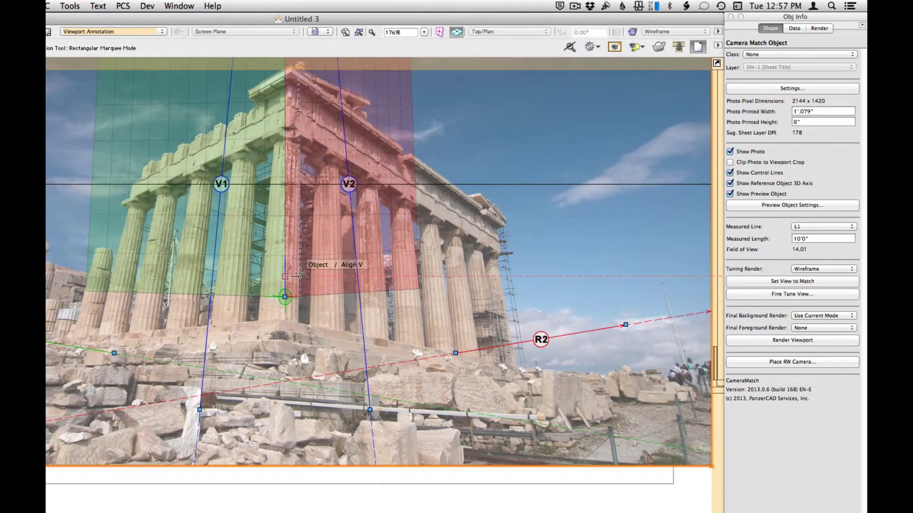
scroll(285, 400, down, 2)
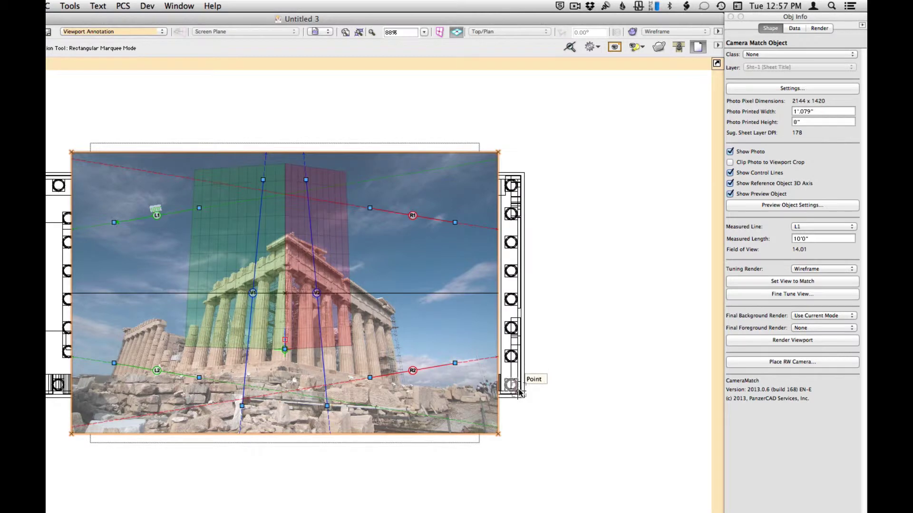
scroll(519, 392, up, 2)
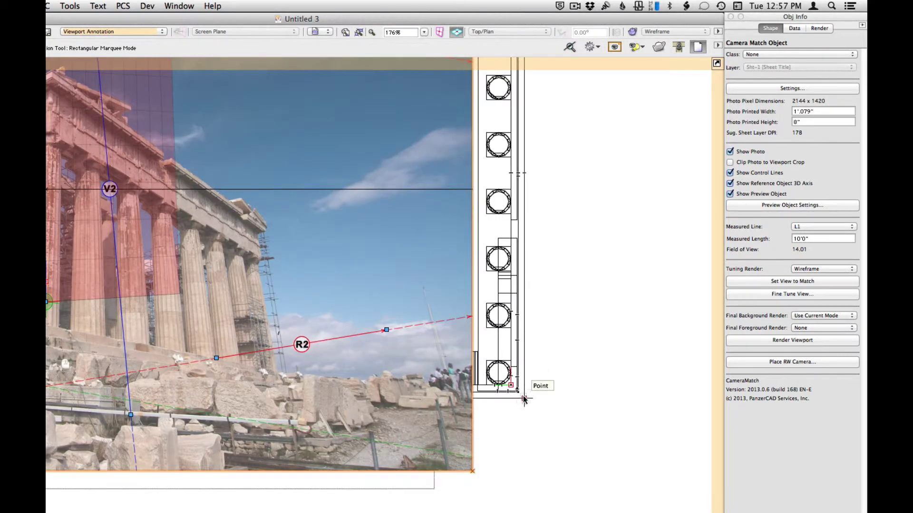
scroll(534, 426, down, 2)
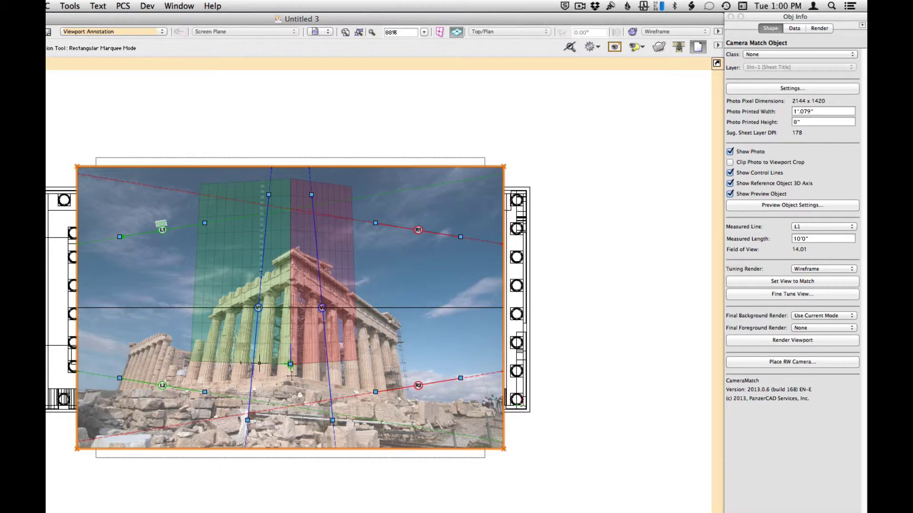
scroll(303, 319, up, 2)
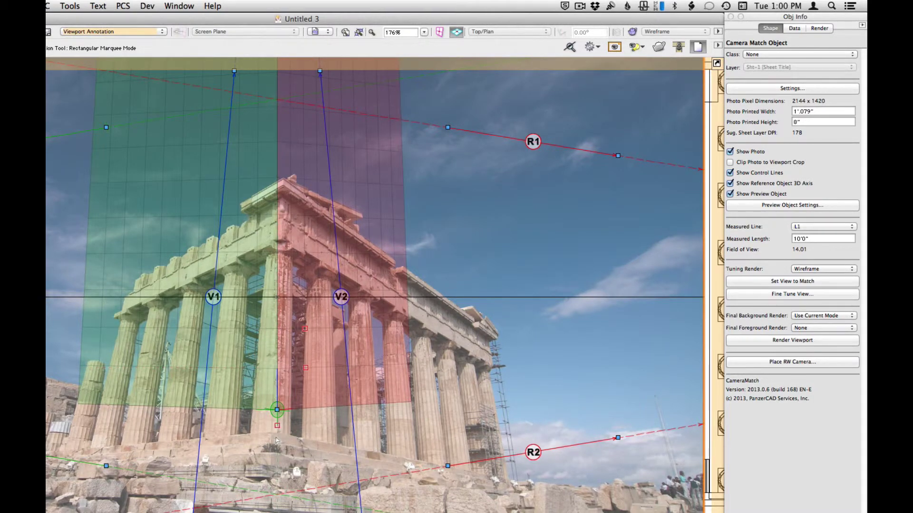
click(771, 205)
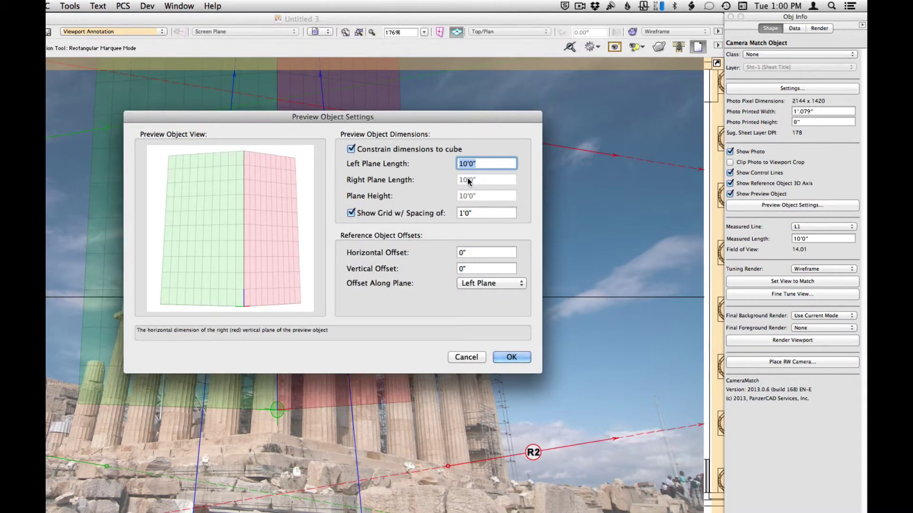
click(368, 150)
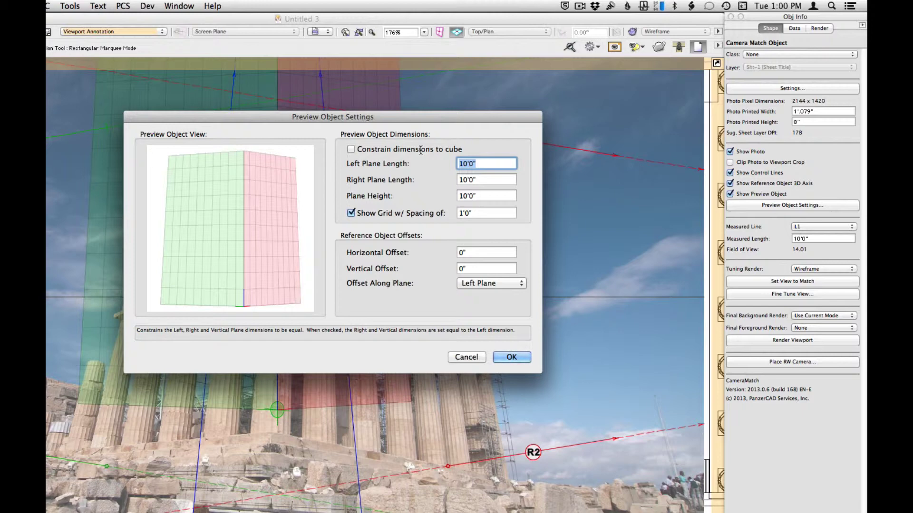
text(222'7)
key(Tab)
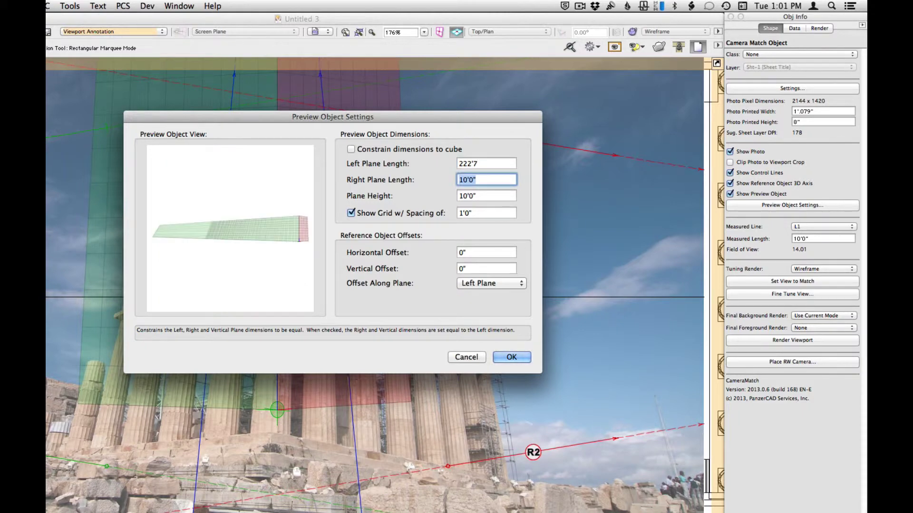
text(96)
key(Tab)
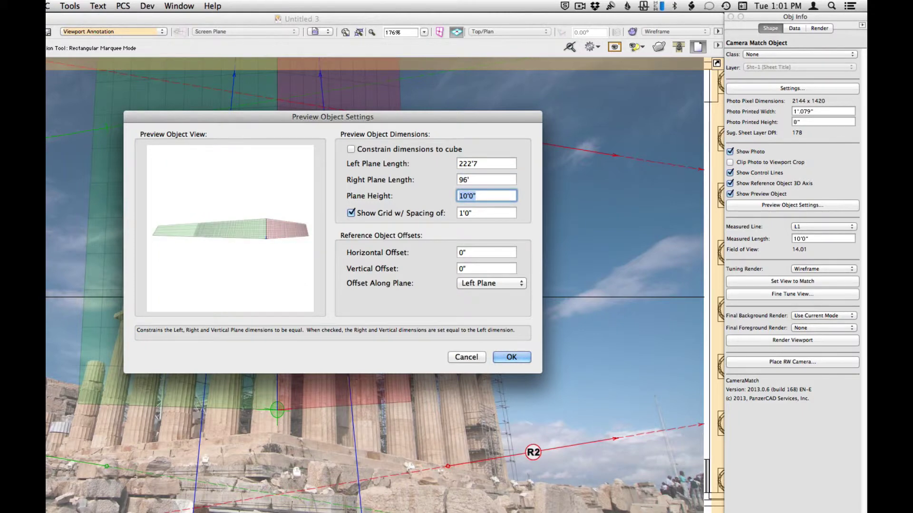
text(32'5)
key(Tab)
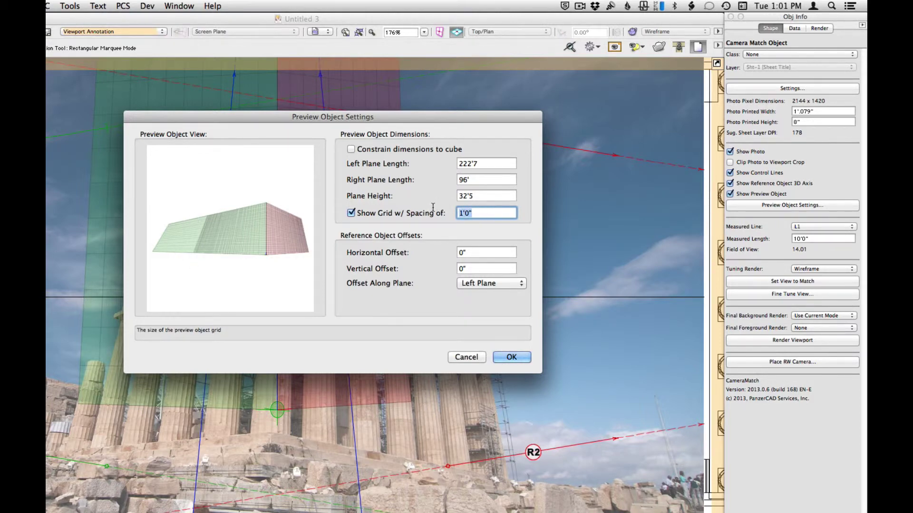
- Set the preview object's grid spacing to 5' and apply the preview object settings
text(5')
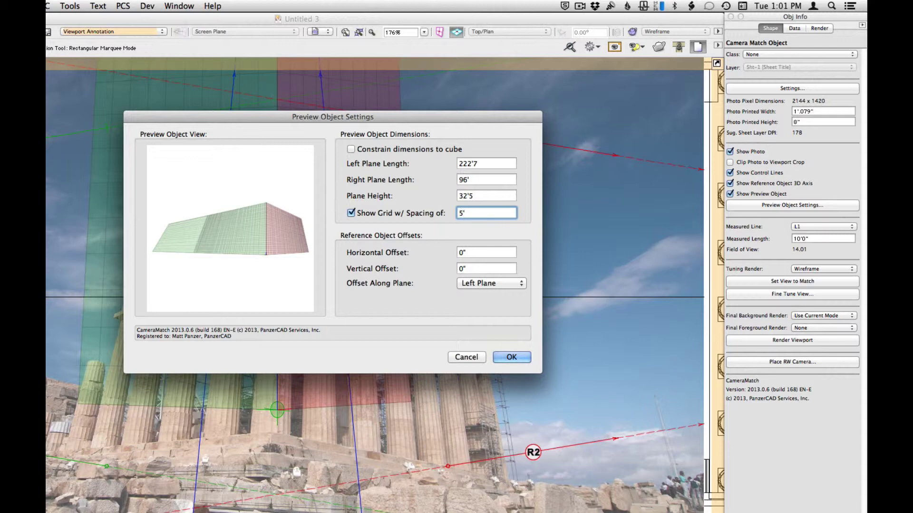
key(Tab)
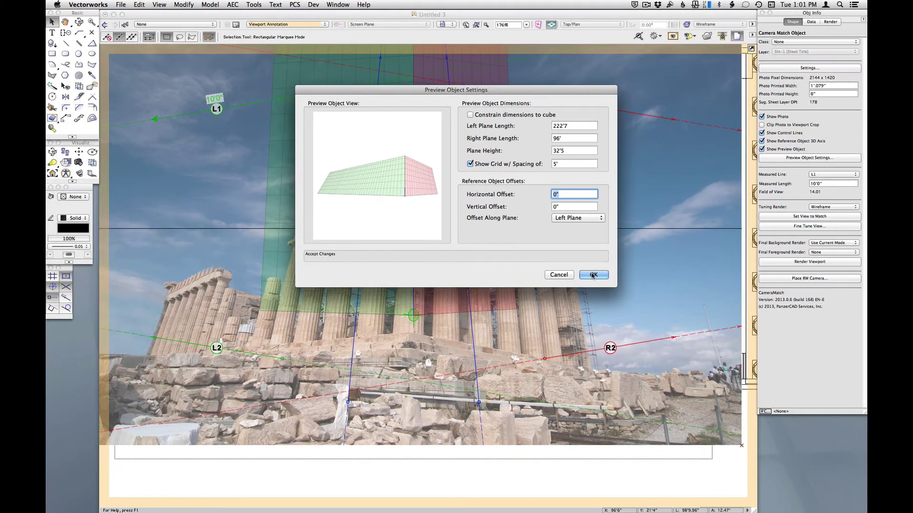
click(575, 293)
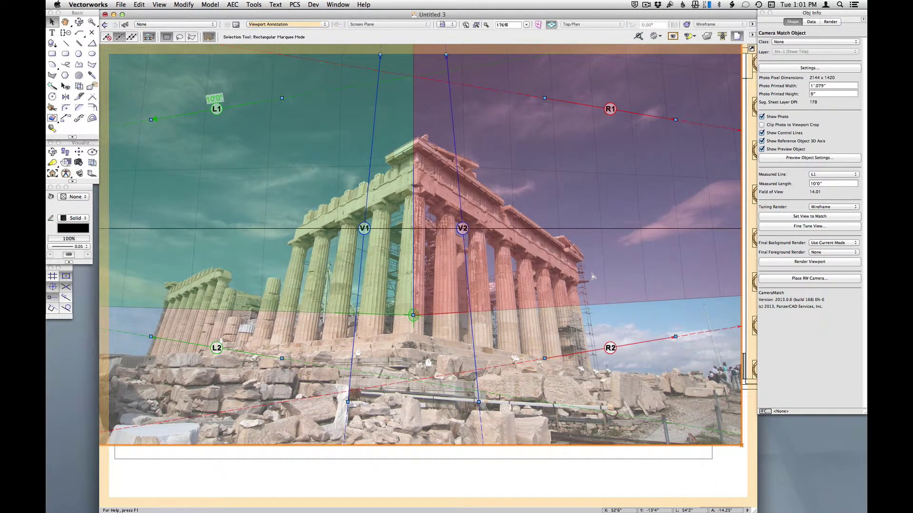
- Move the CameraMatch origin point down to the temple's near corner, where the corner column meets the top step
scroll(389, 356, down, 2)
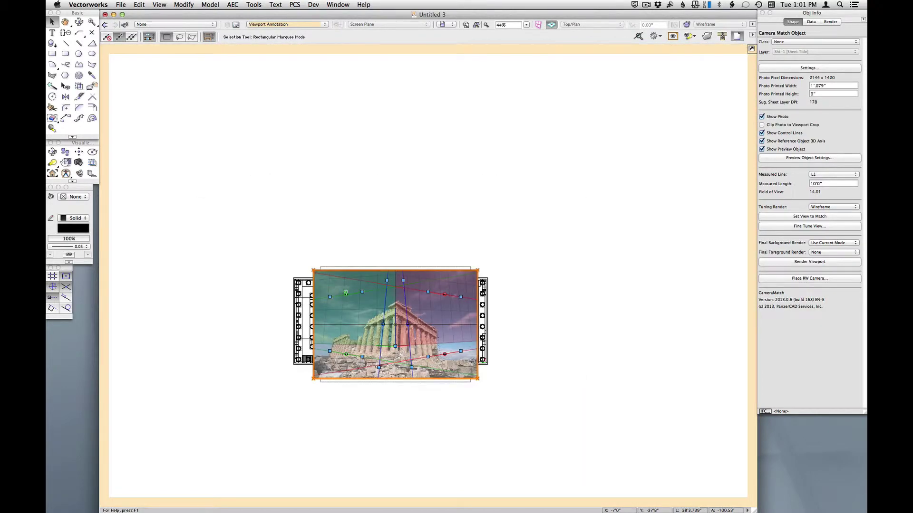
scroll(395, 356, up, 2)
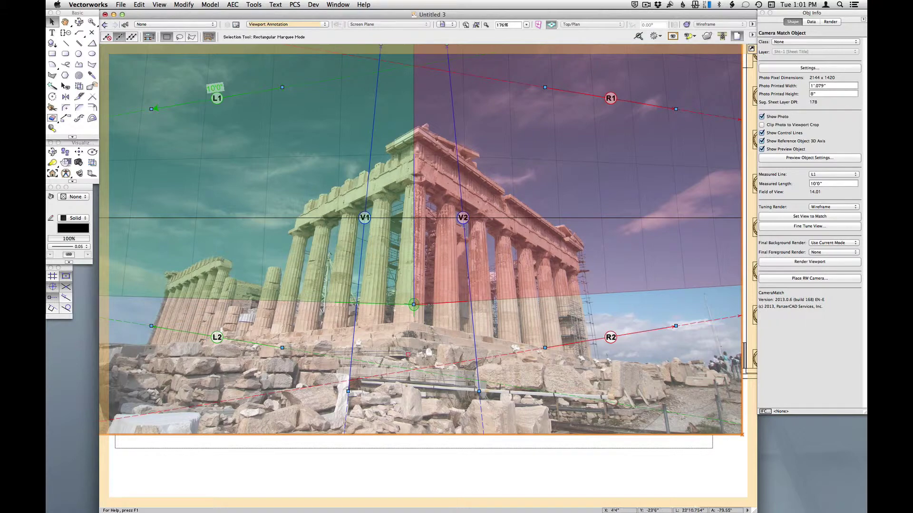
scroll(404, 311, up, 2)
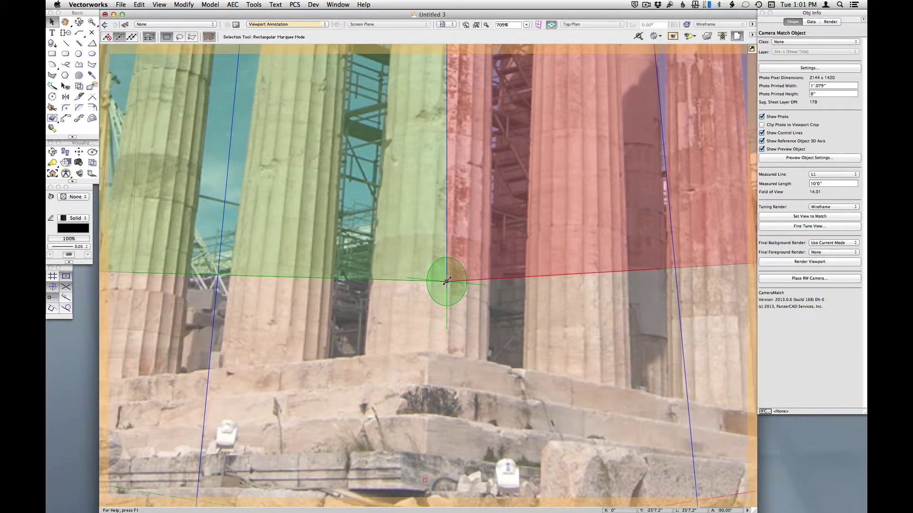
drag(446, 281, 425, 352)
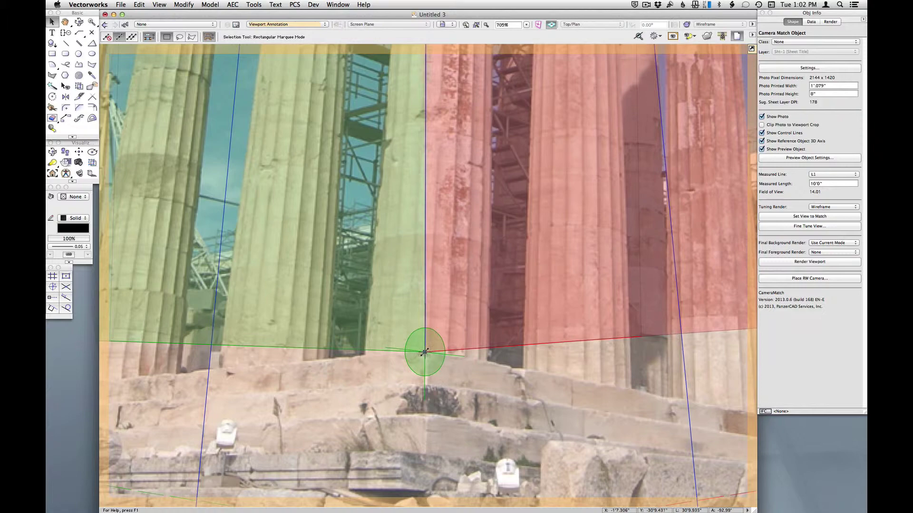
- Align control line L1 with the entablature of the temple's left facade, from the far end to the near corner
scroll(419, 343, down, 2)
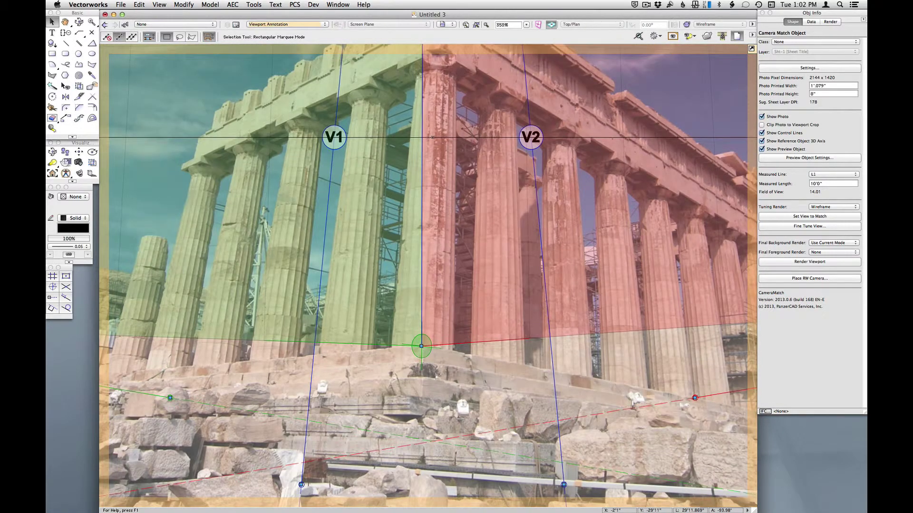
scroll(433, 397, down, 2)
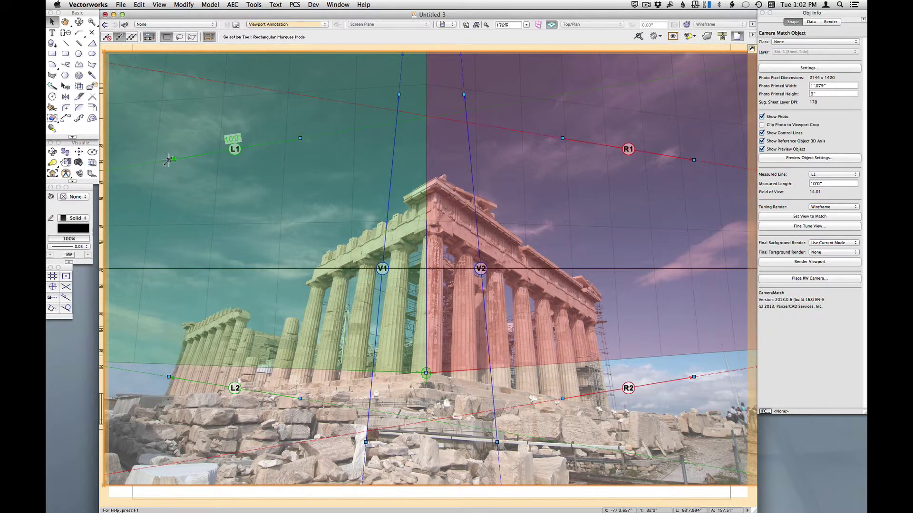
drag(169, 160, 190, 331)
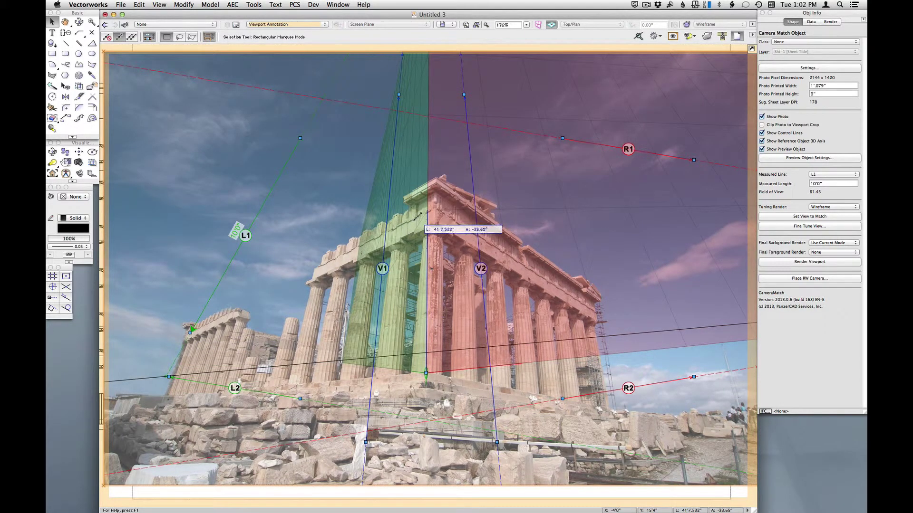
click(419, 219)
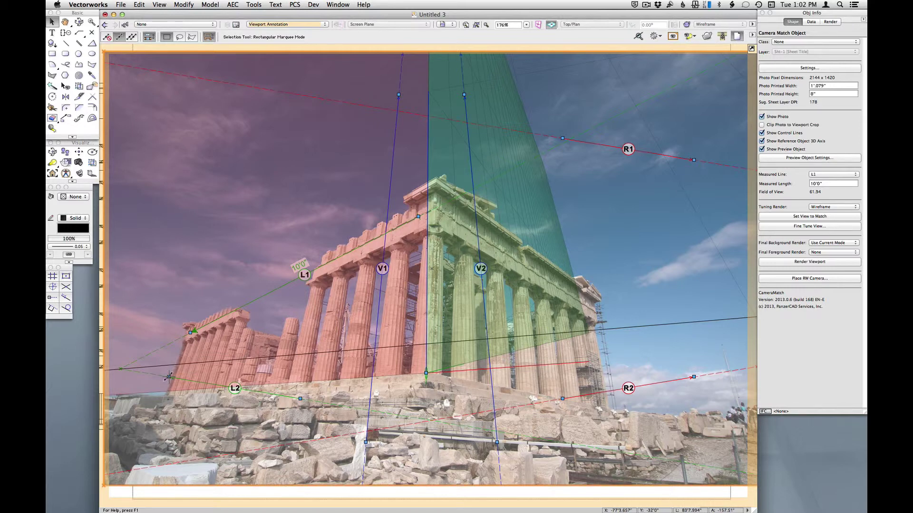
- Hide the preview object and align control line L2 with the base of the columns along the left facade
drag(169, 377, 190, 394)
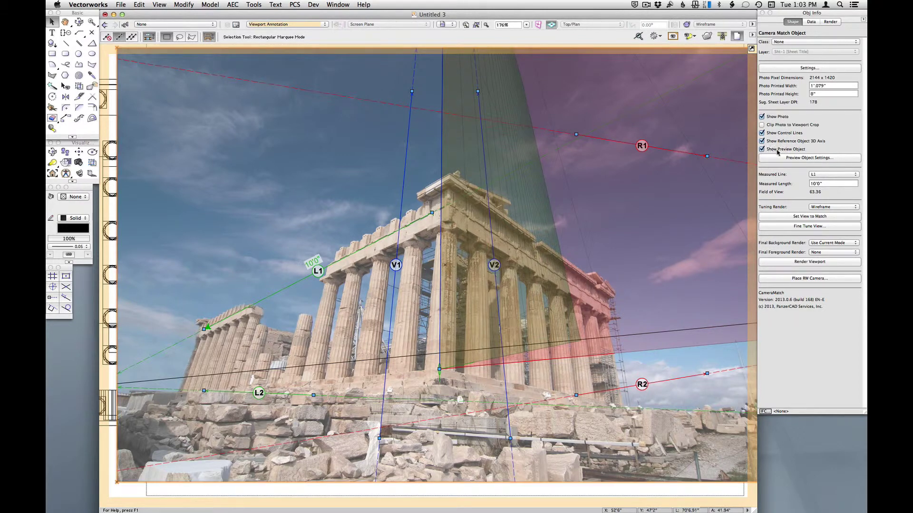
click(762, 149)
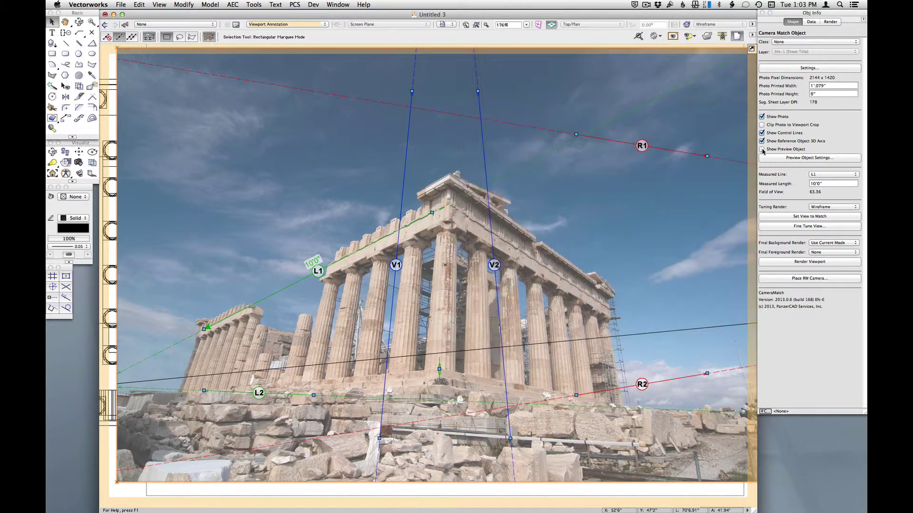
scroll(322, 407, up, 2)
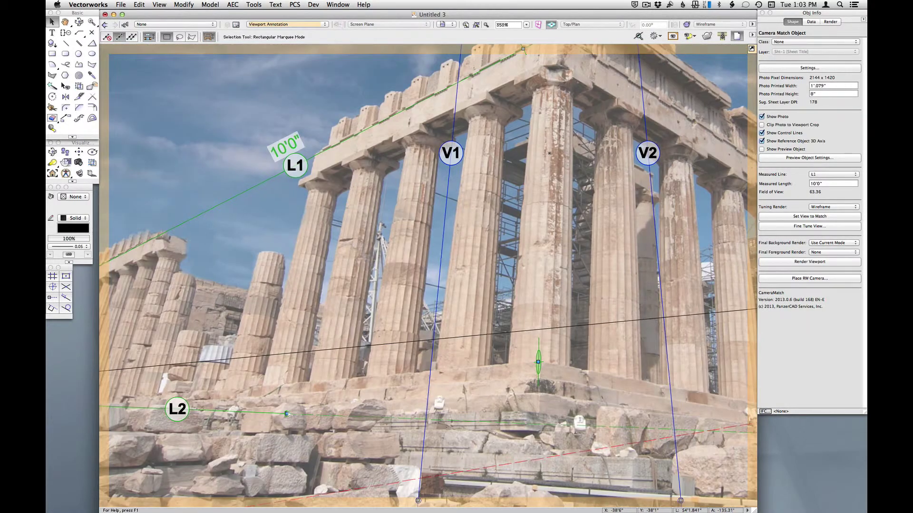
click(507, 365)
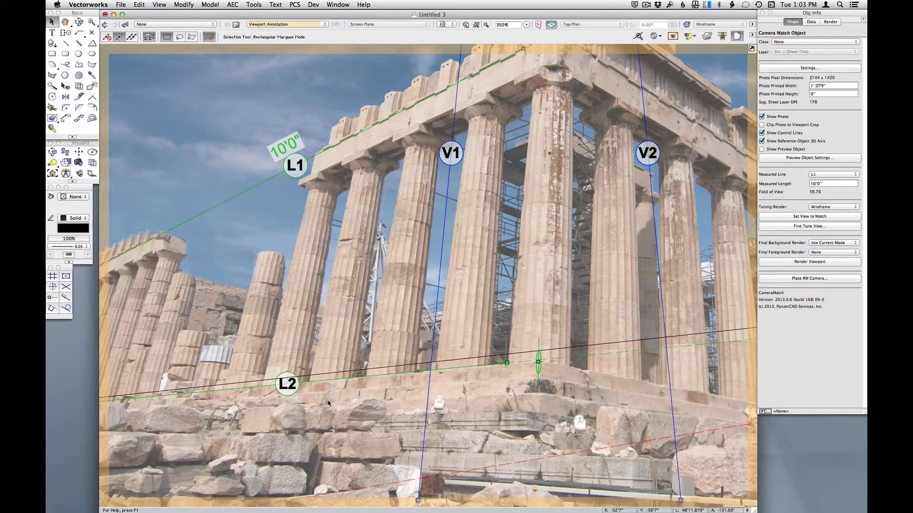
- Align control line R1 with the entablature of the right facade, from the near corner to the far end
key(super+4)
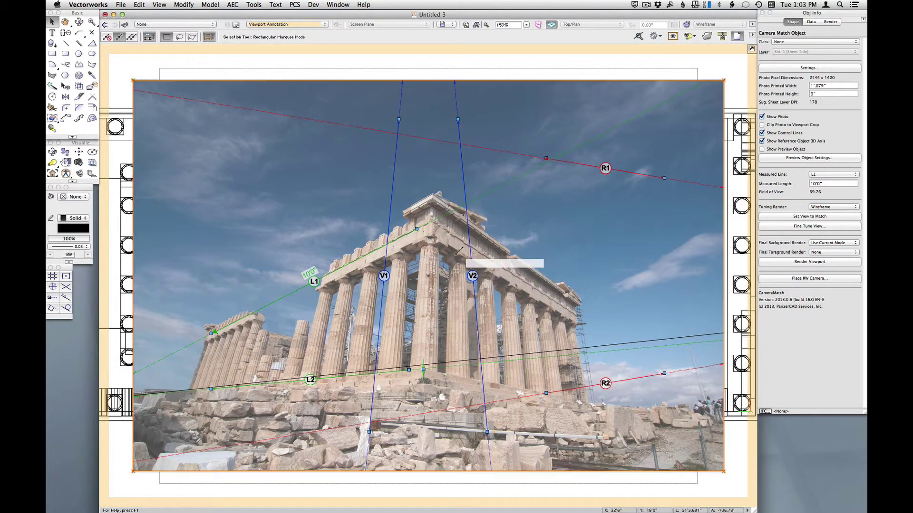
drag(445, 230, 434, 223)
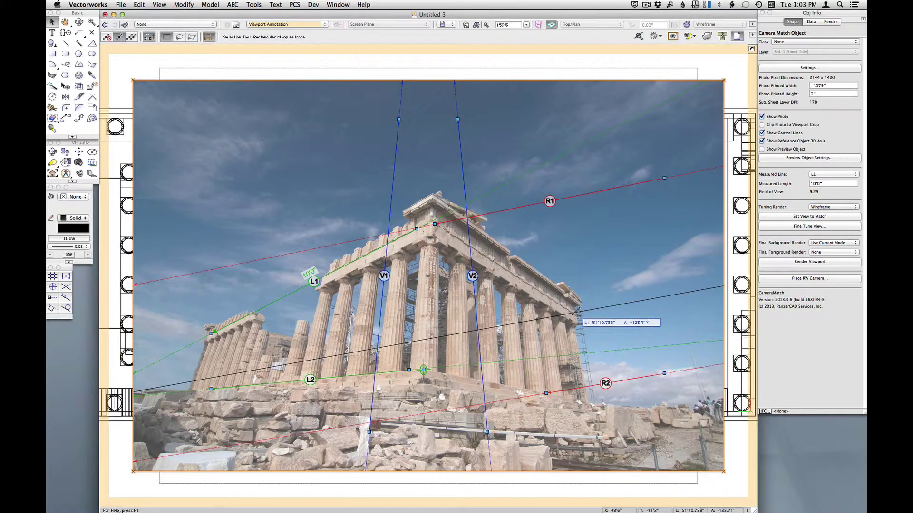
drag(576, 315, 576, 315)
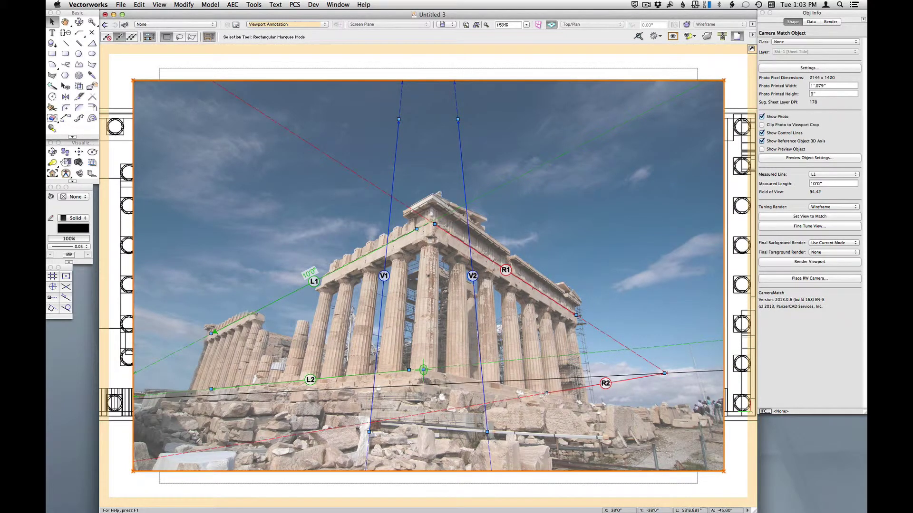
- Align control line R2 with the base of the columns along the right facade
click(546, 392)
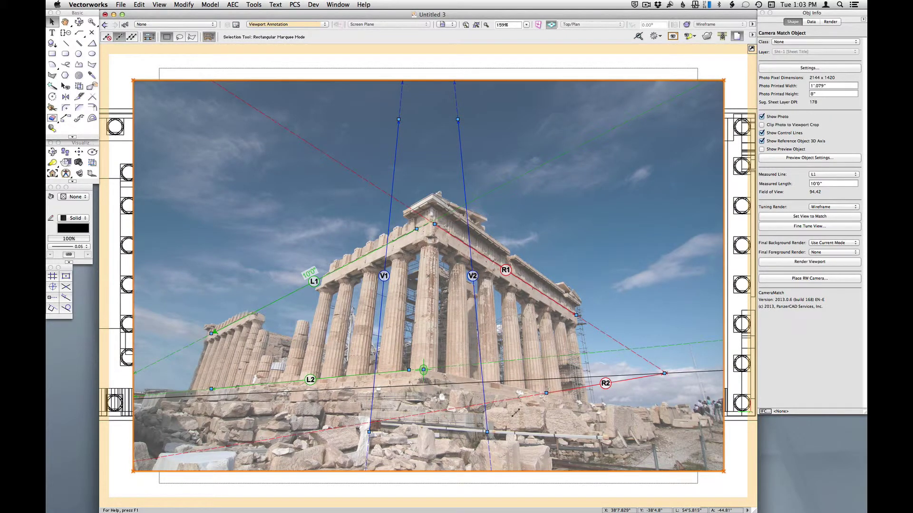
click(445, 373)
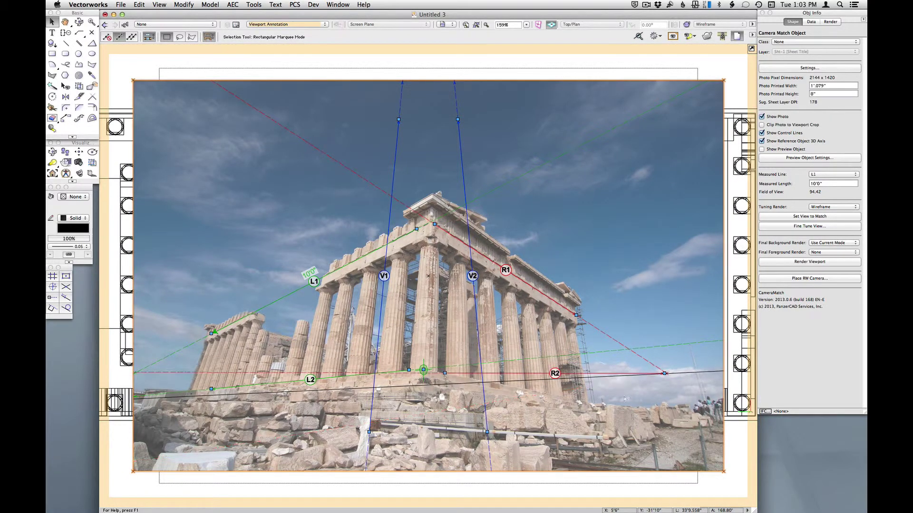
click(664, 374)
click(553, 395)
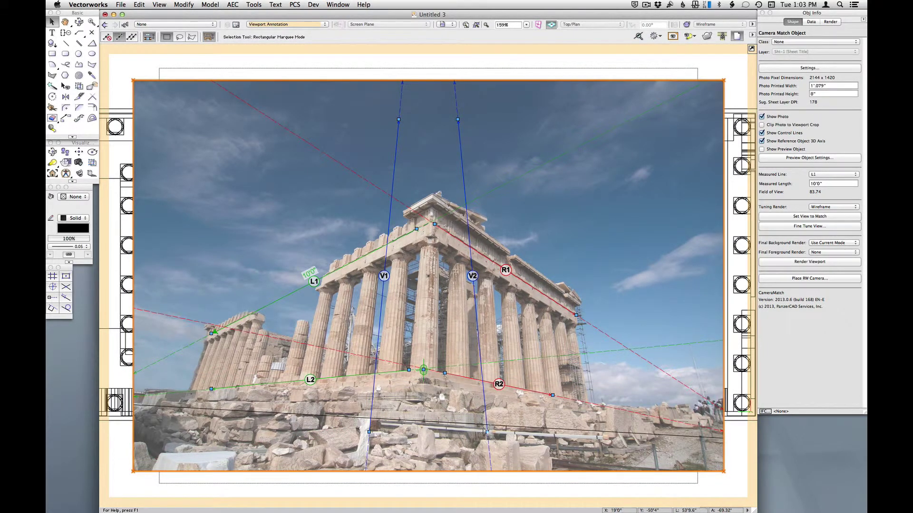
- Align vertical control line V2 with a column near the far end of the right facade
click(487, 432)
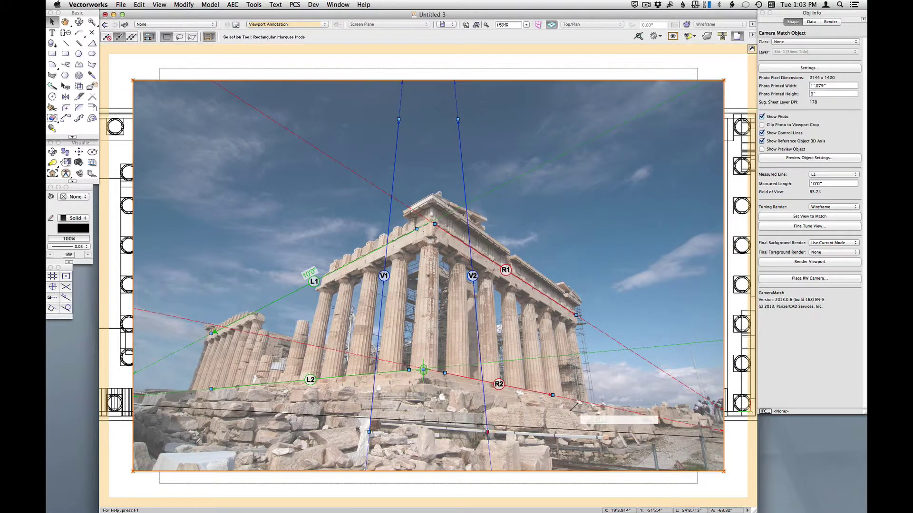
click(552, 389)
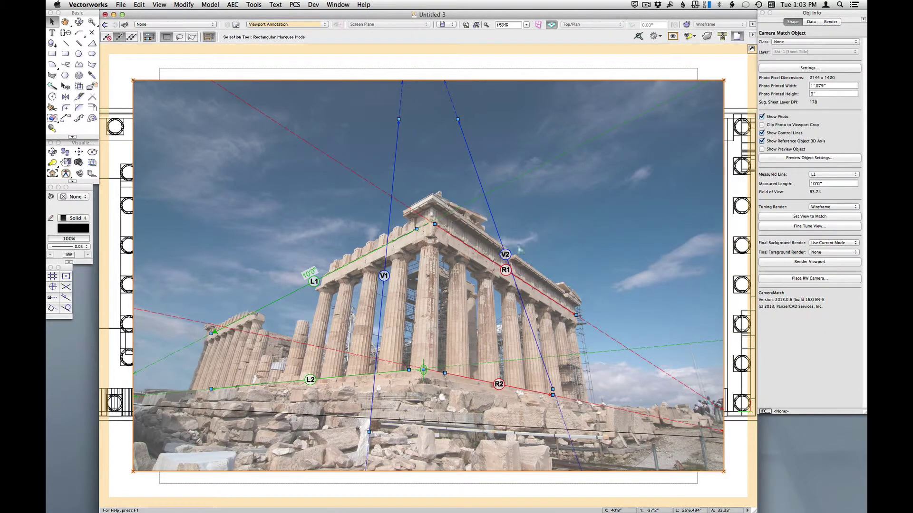
click(456, 120)
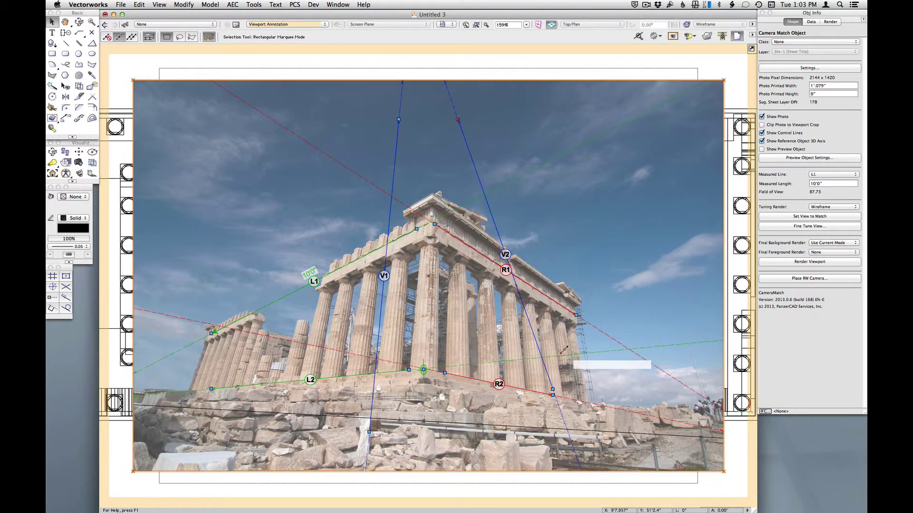
click(545, 323)
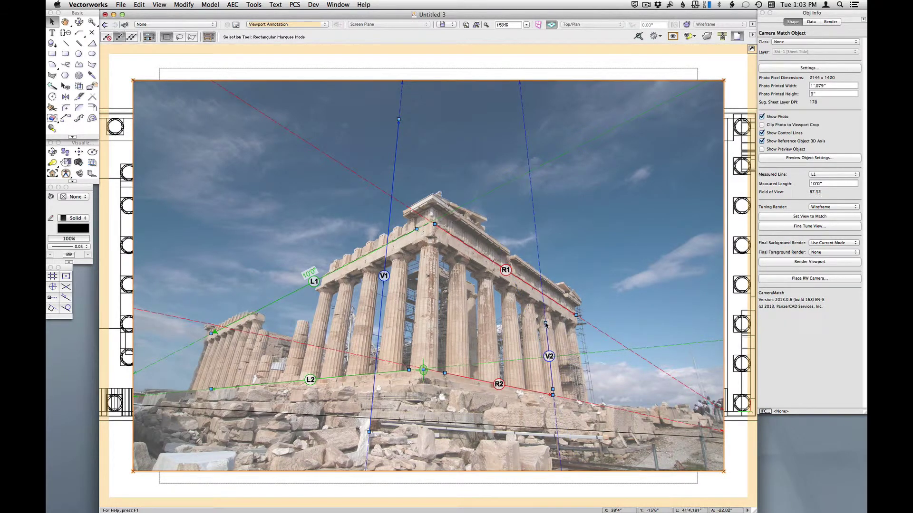
- Align vertical control line V1 with the outer column at the far end of the left facade
click(369, 432)
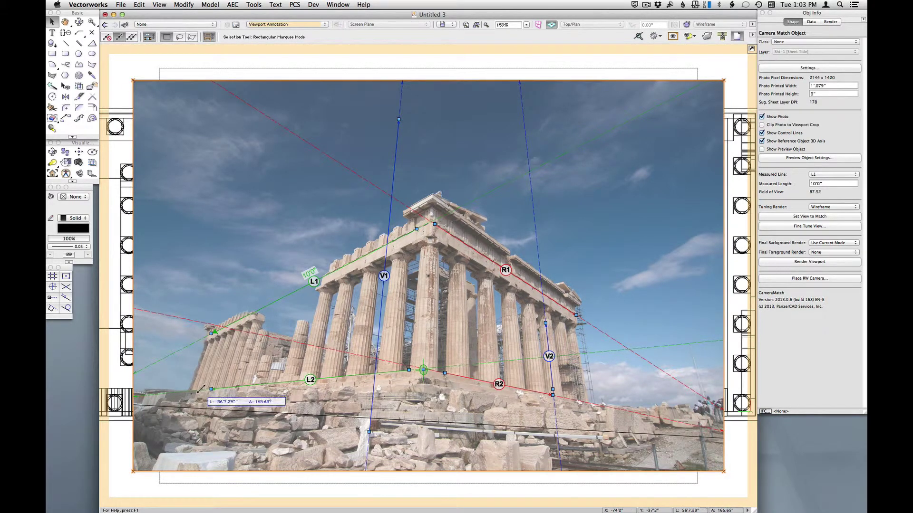
click(201, 389)
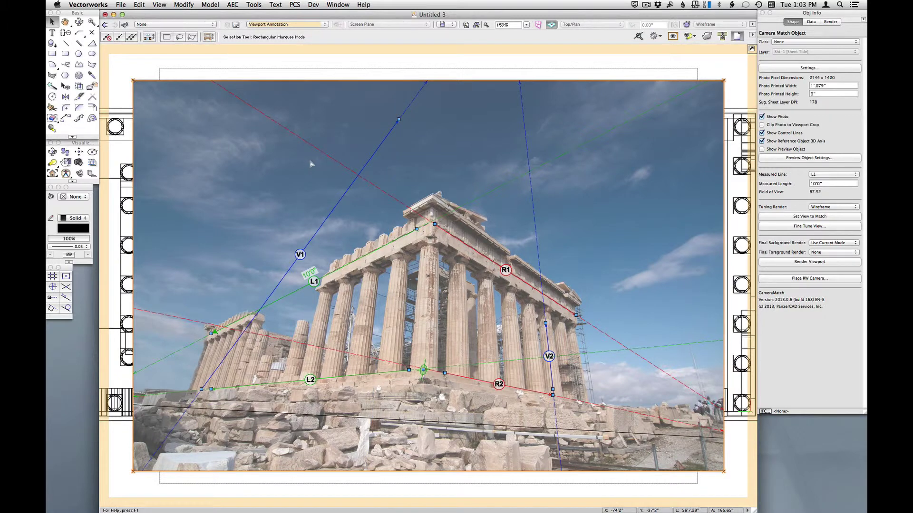
click(399, 121)
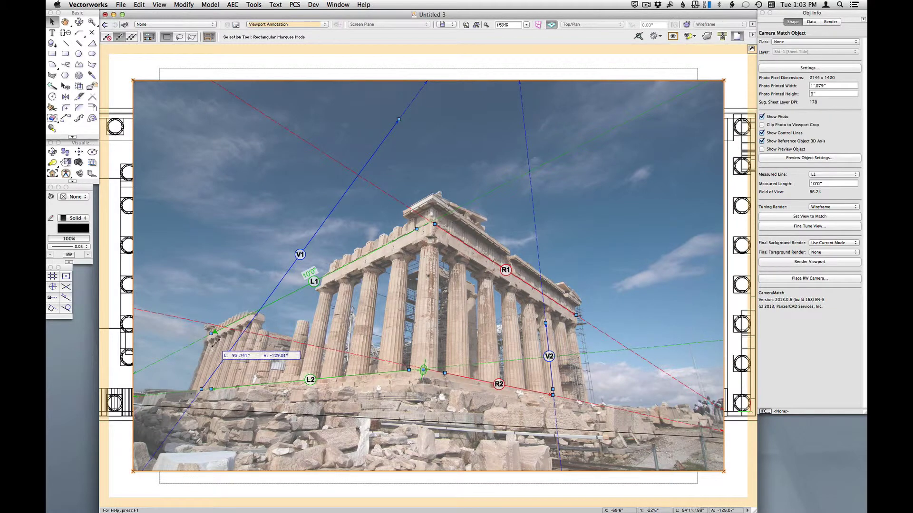
click(214, 347)
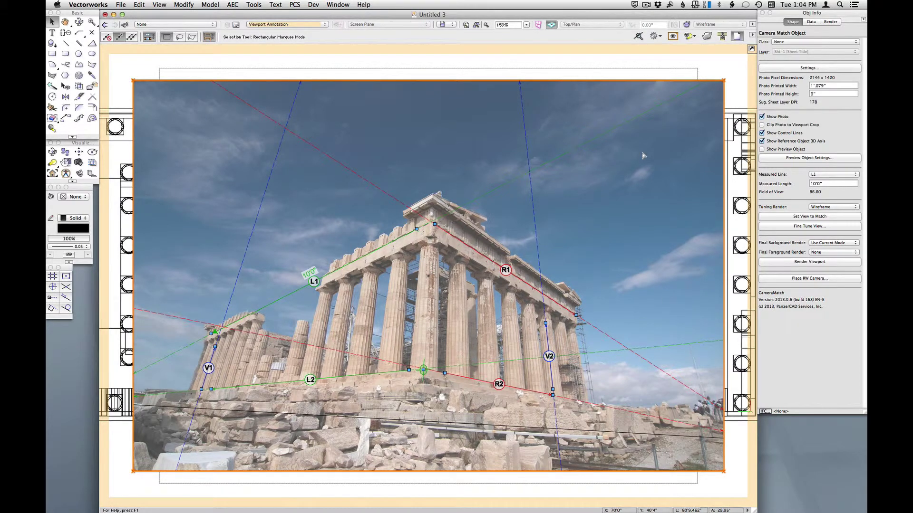
- Show the preview object, choose R1 as the measured line and set its measured length to 96'
click(778, 151)
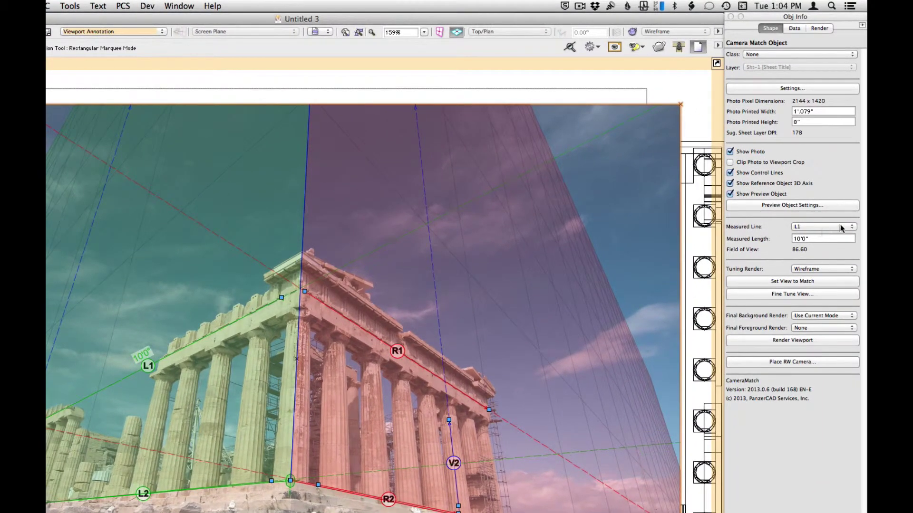
click(841, 227)
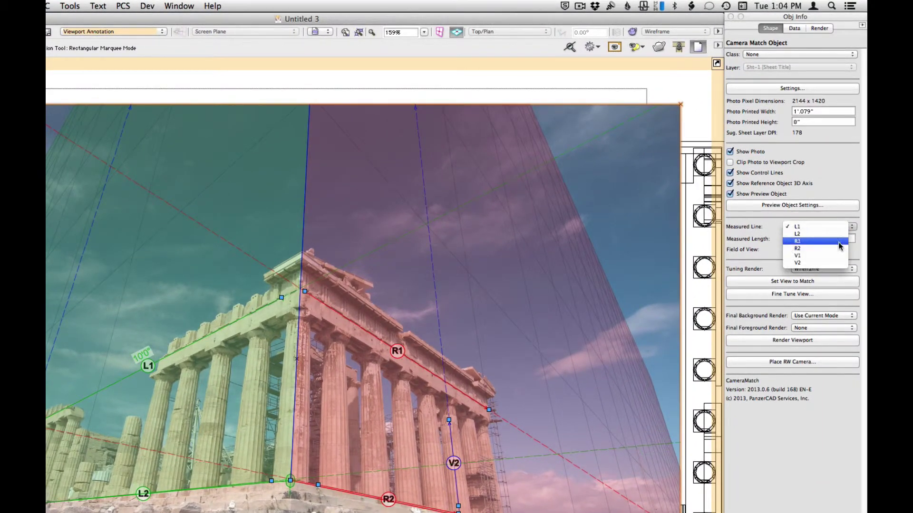
click(838, 241)
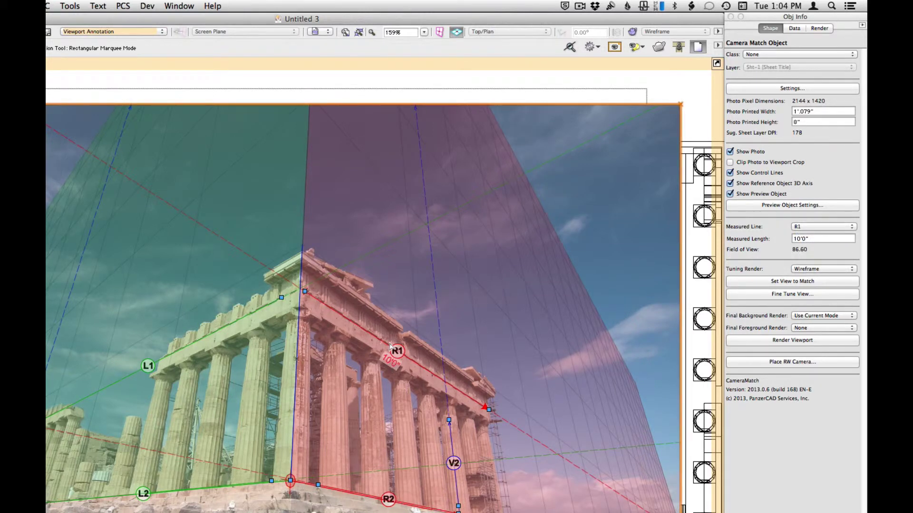
scroll(441, 354, up, 3)
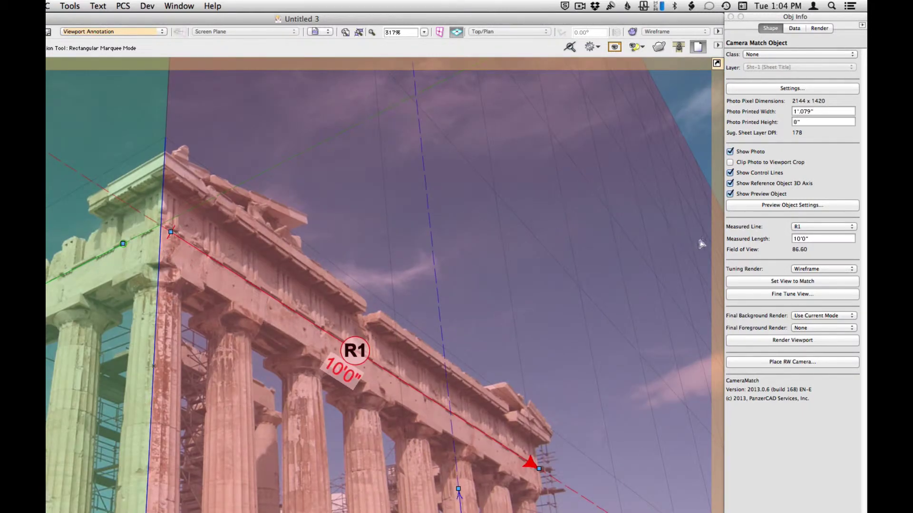
click(818, 238)
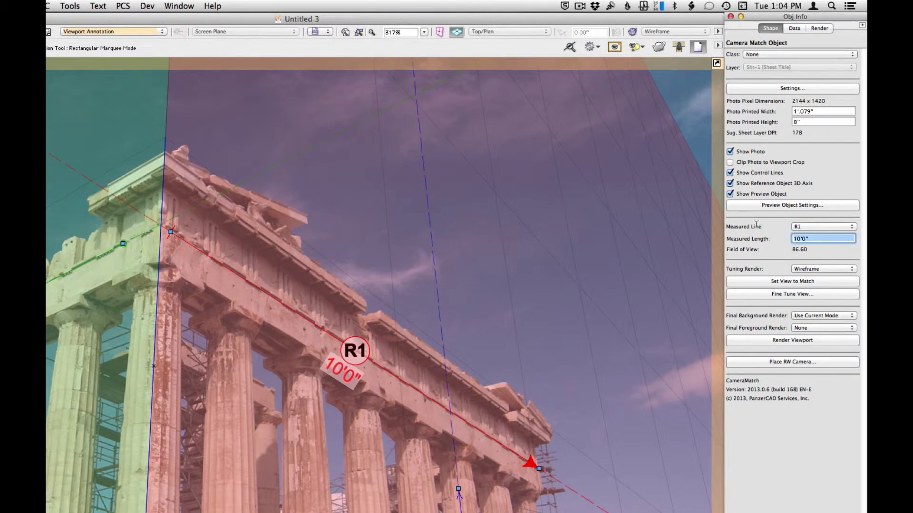
text(96)
key(Return)
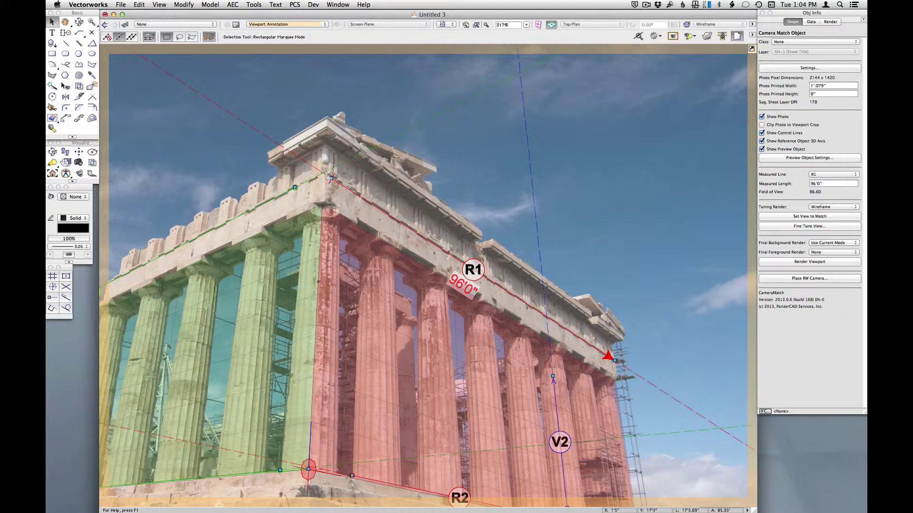
- Fine-tune the ends of control line R1 against the entablature's near and far corners on the right facade
scroll(328, 174, up, 4)
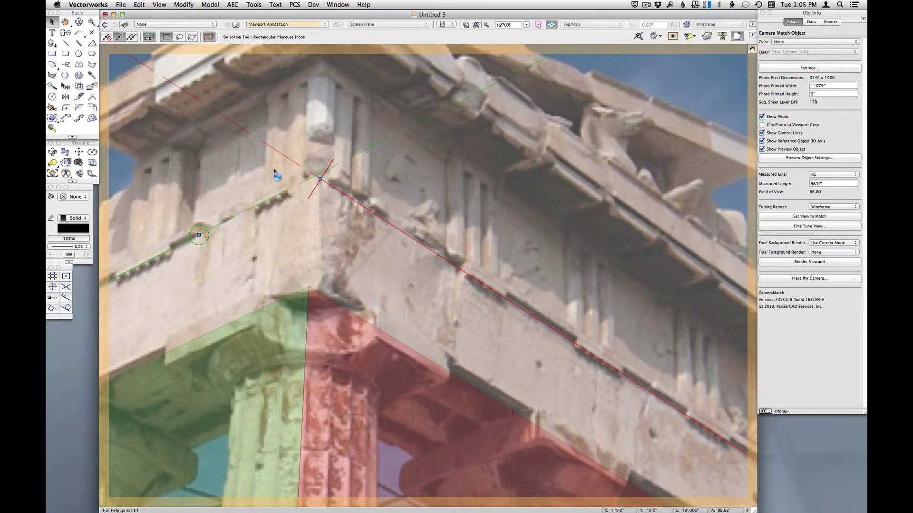
scroll(273, 175, down, 4)
scroll(565, 375, up, 3)
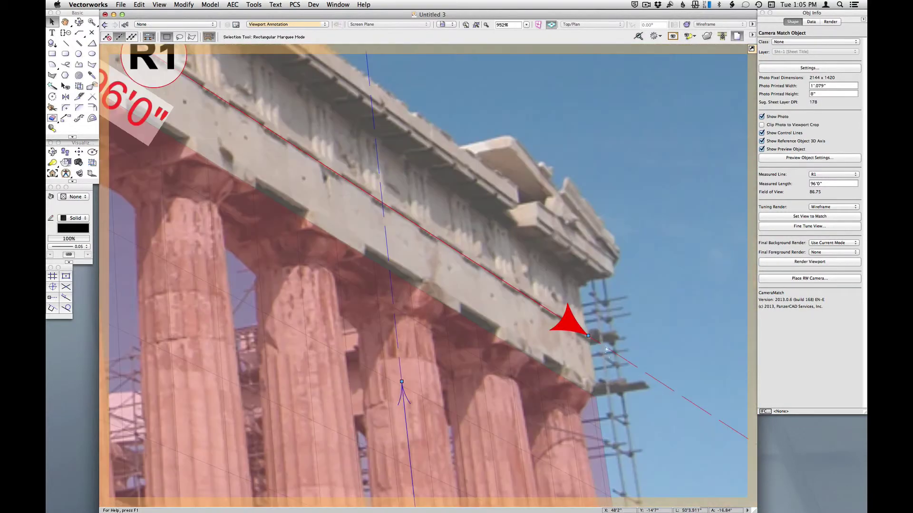
drag(589, 336, 589, 342)
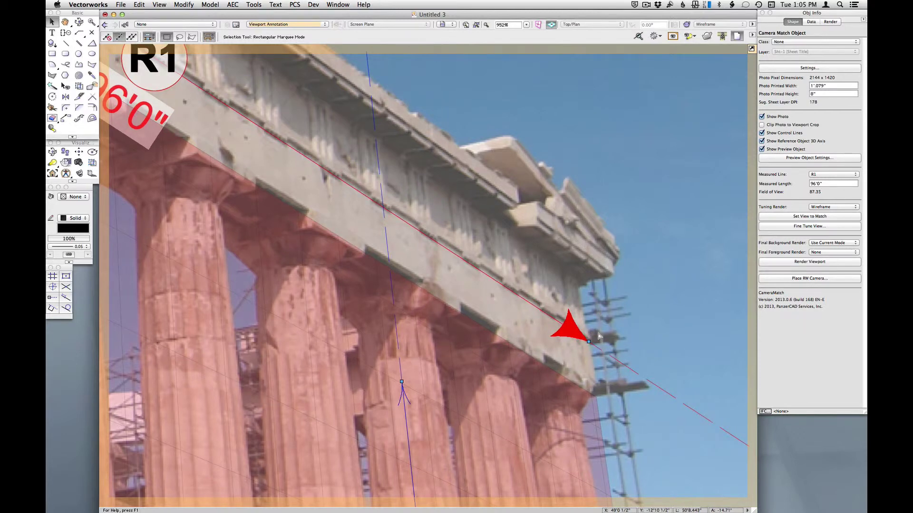
- Fine-tune the near end of control line R1 at the entablature's front corner
scroll(646, 398, down, 2)
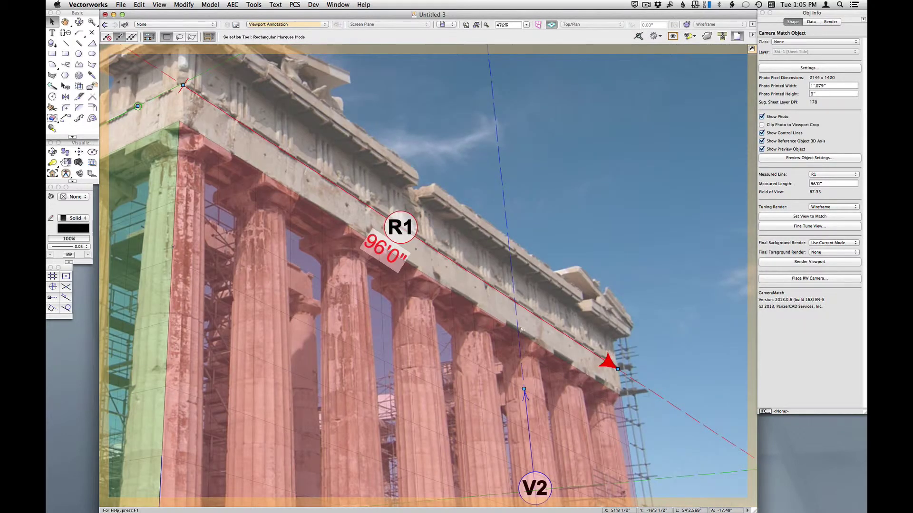
scroll(200, 59, up, 2)
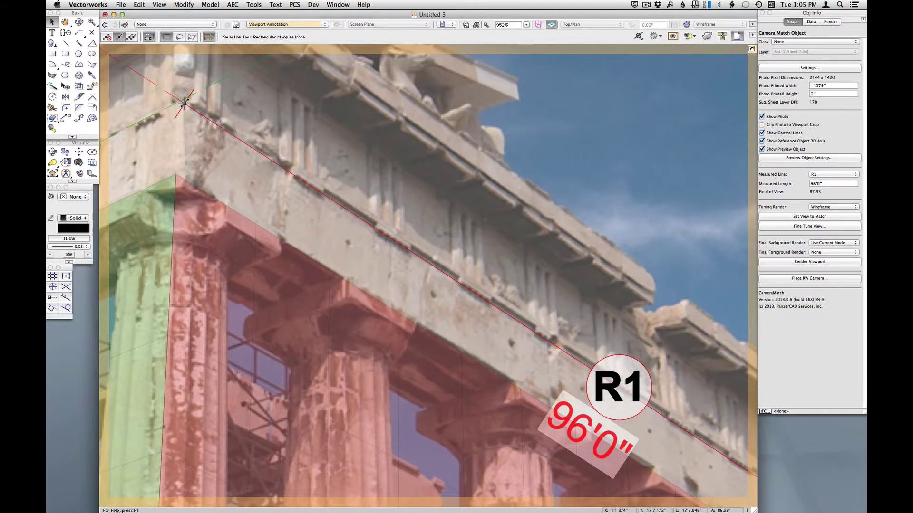
drag(184, 103, 185, 105)
scroll(305, 138, down, 1)
scroll(520, 168, down, 1)
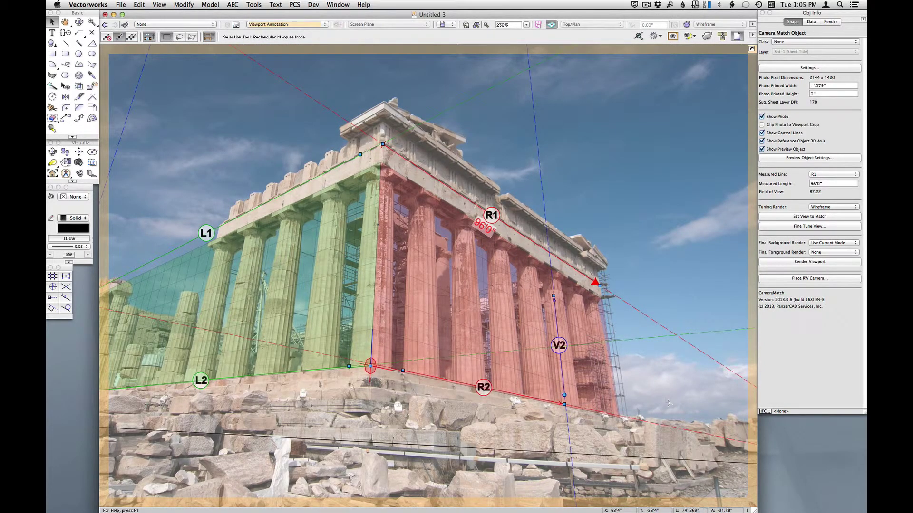
- Examine how the preview object and control lines L1 and V1 fit the left facade from the near corner to its far end
drag(427, 435, 533, 426)
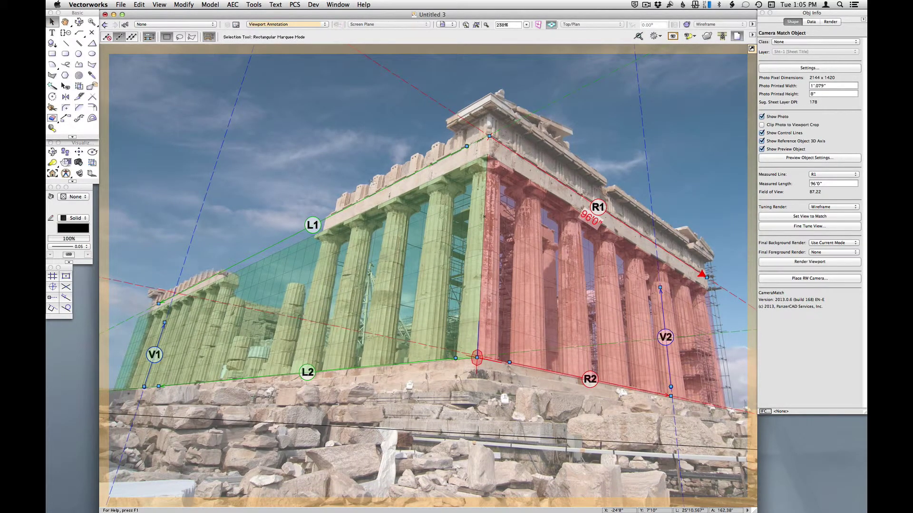
scroll(466, 146, up, 3)
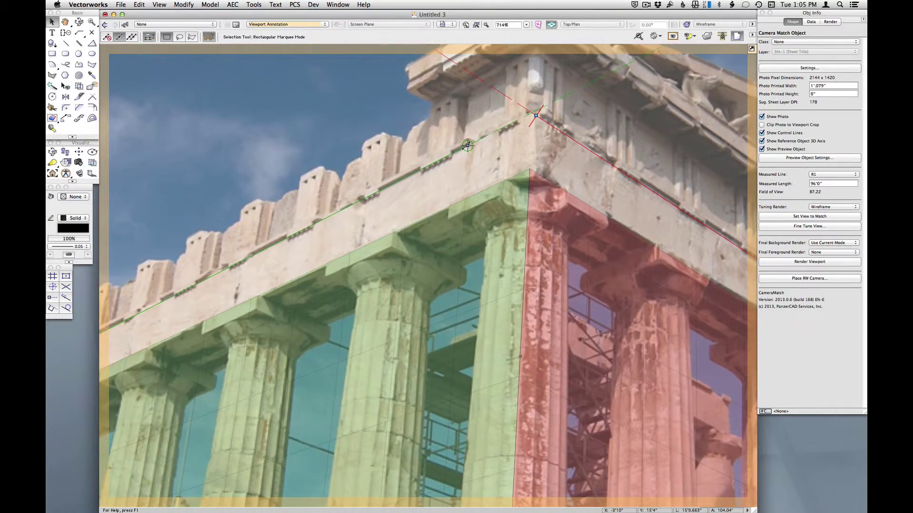
key(space)
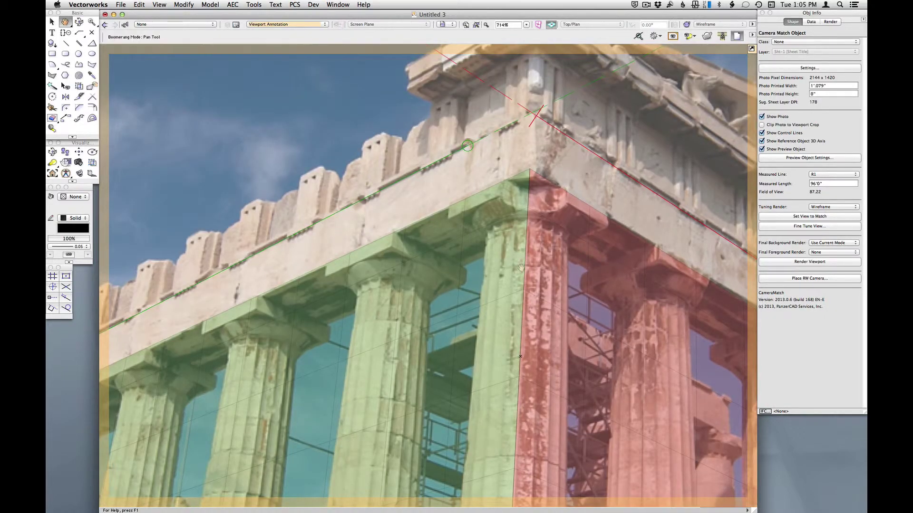
drag(142, 423, 651, 295)
drag(328, 404, 674, 218)
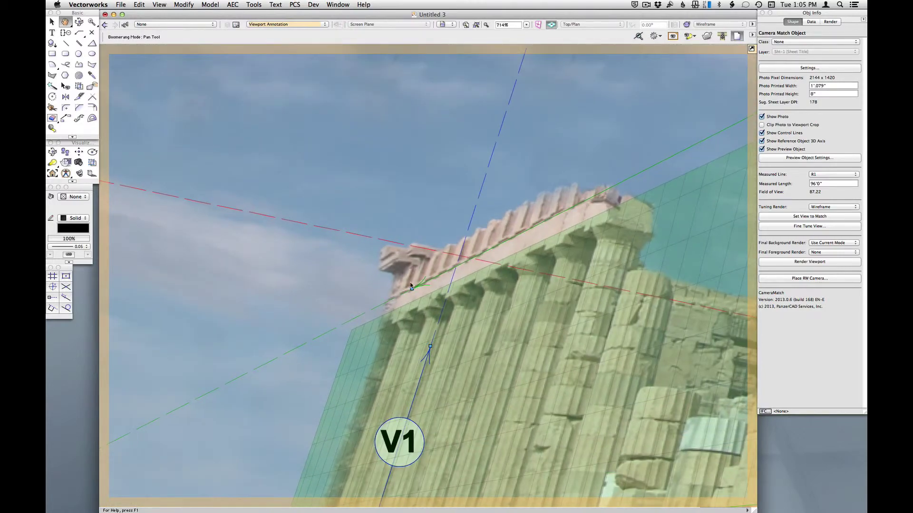
scroll(413, 295, up, 2)
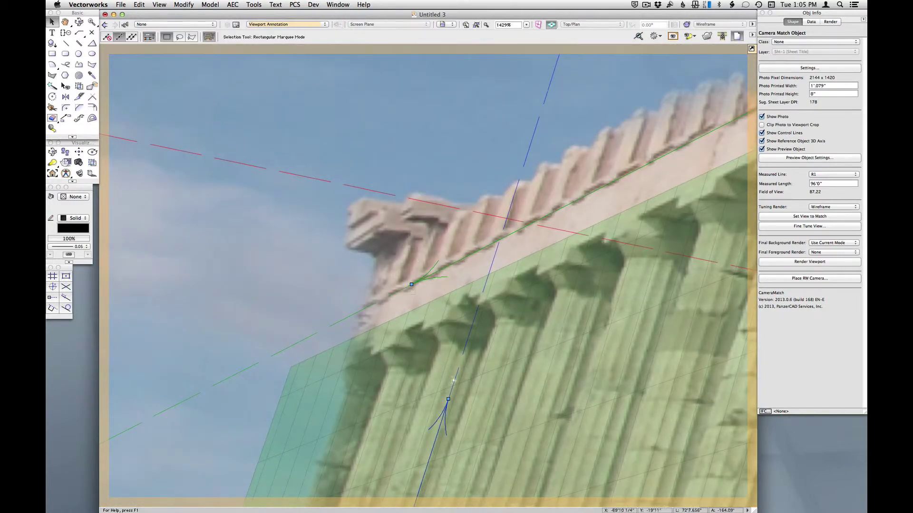
key(space)
mouse_move(442, 376)
mouse_down()
mouse_move(349, 158)
mouse_move(312, 110)
mouse_up()
drag(353, 356, 438, 116)
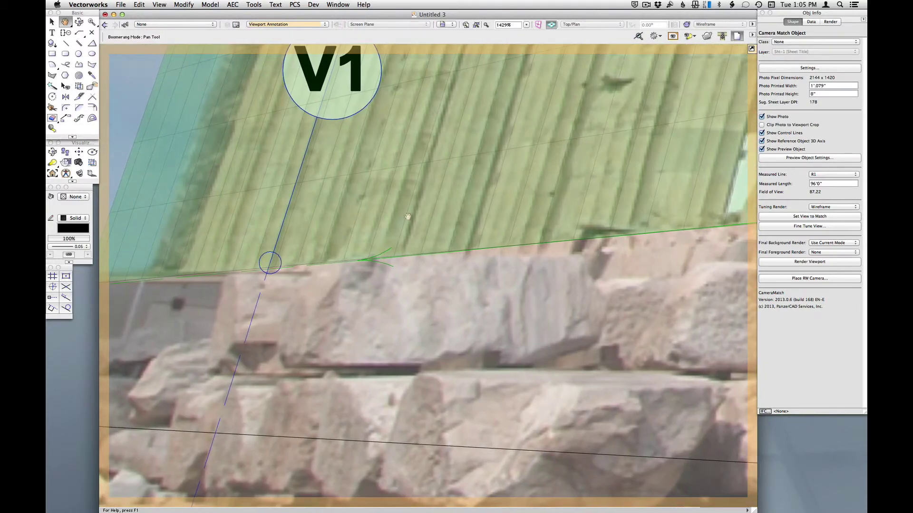
scroll(228, 362, down, 1)
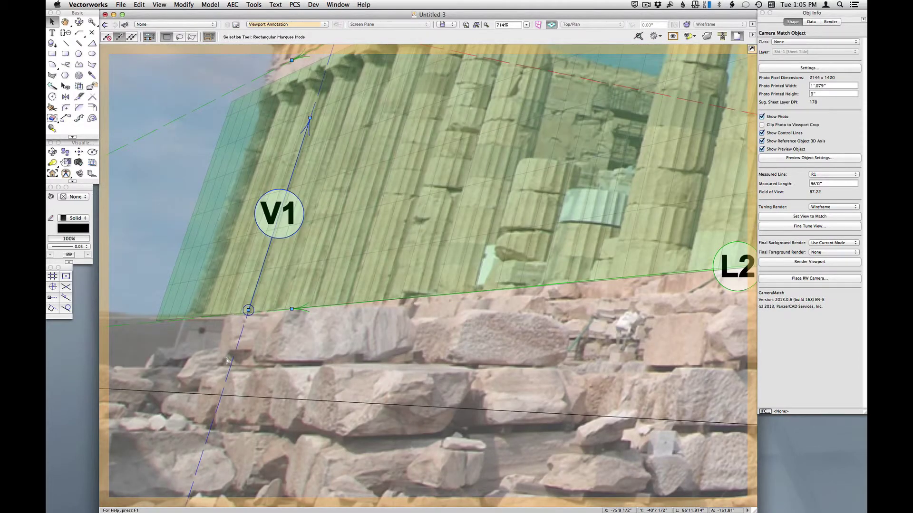
- Fine-tune the near end of control line L2 along the base of the left facade's columns, close to the origin
scroll(256, 349, down, 1)
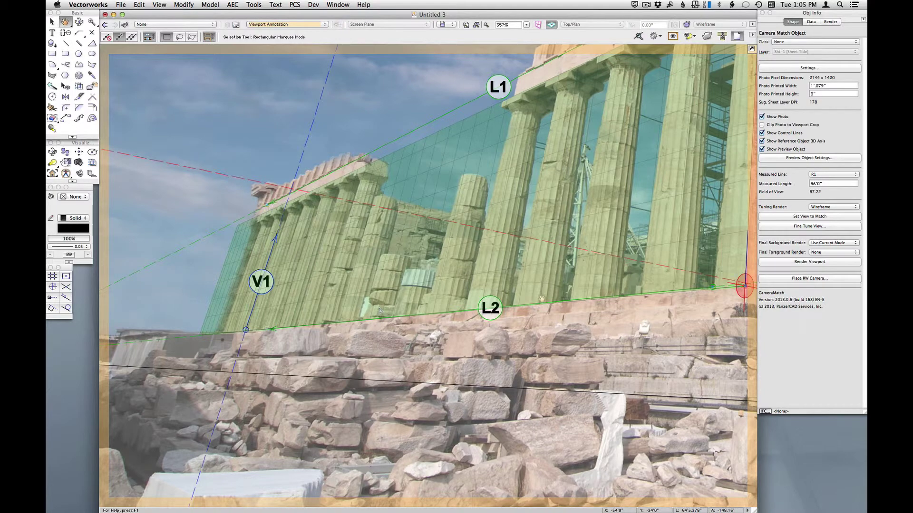
middle_drag(542, 299, 384, 333)
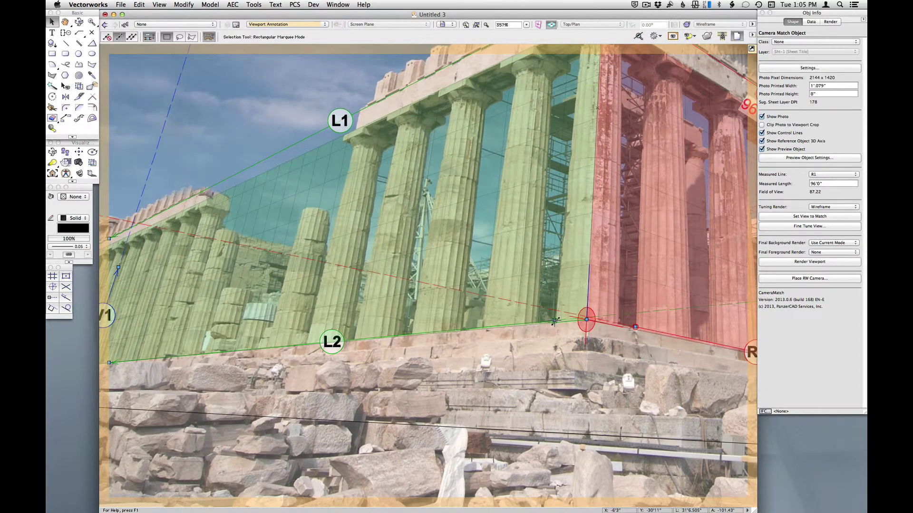
drag(554, 320, 547, 324)
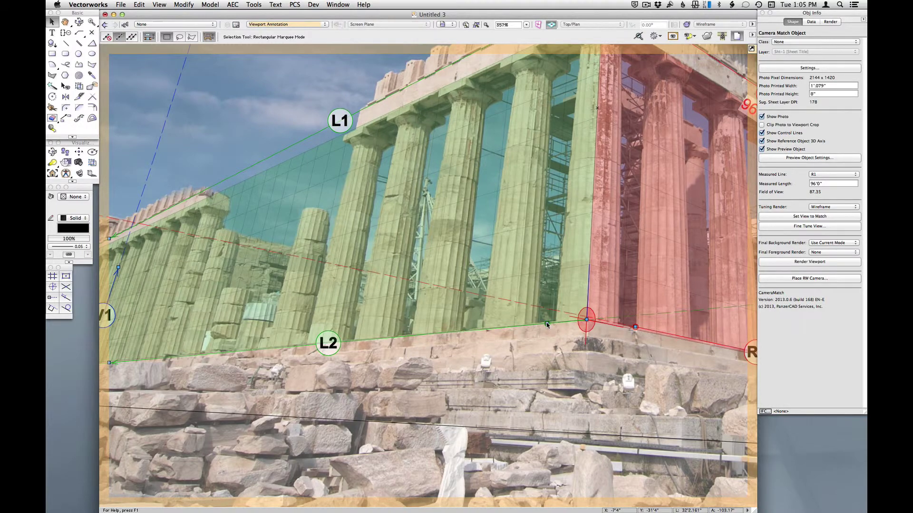
- Fine-tune both ends of control line R2 so it follows the base of the right facade's columns
middle_drag(642, 341, 297, 355)
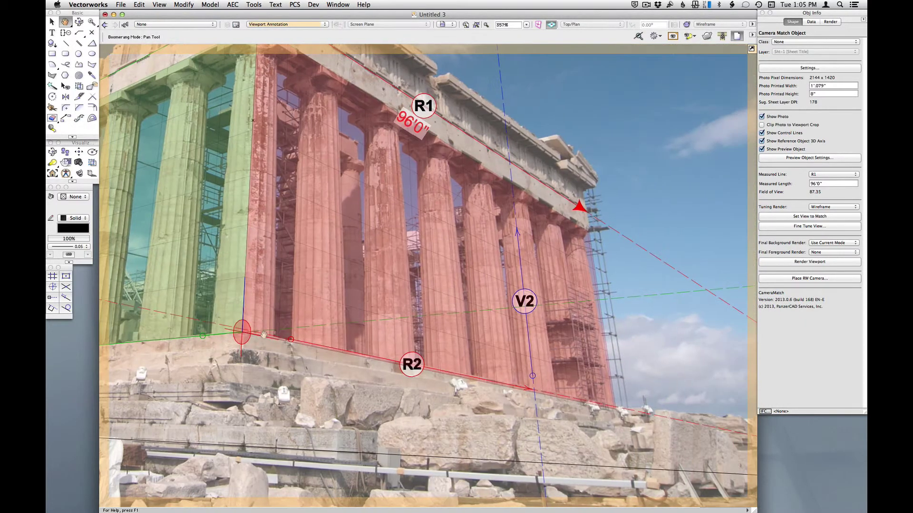
scroll(297, 356, up, 3)
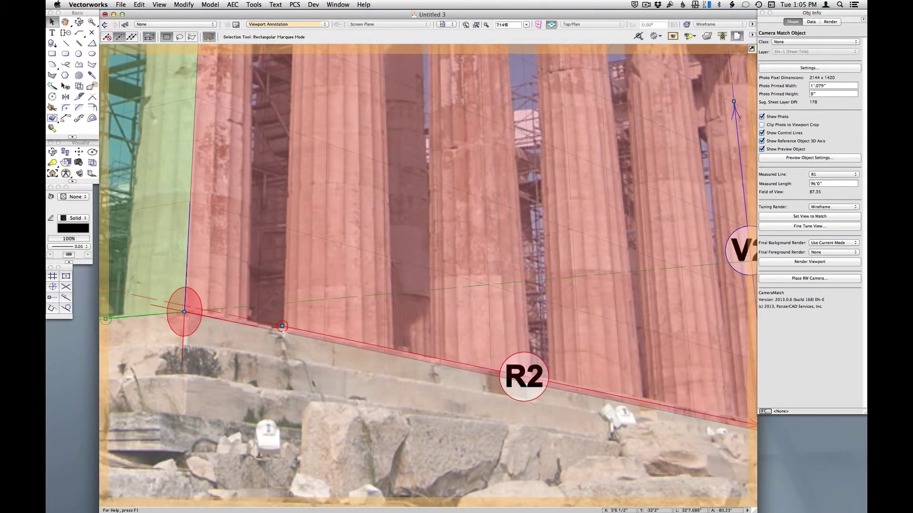
drag(281, 326, 275, 330)
scroll(252, 346, down, 3)
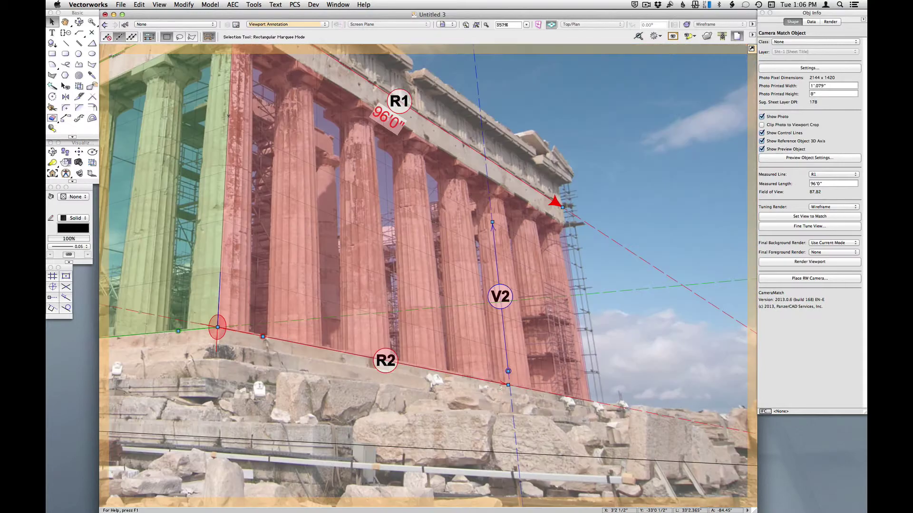
scroll(504, 380, up, 3)
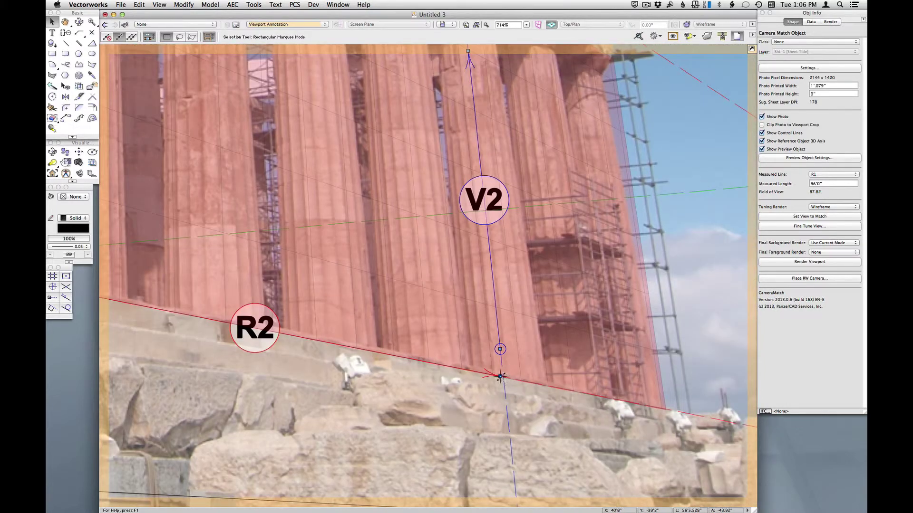
drag(500, 376, 509, 375)
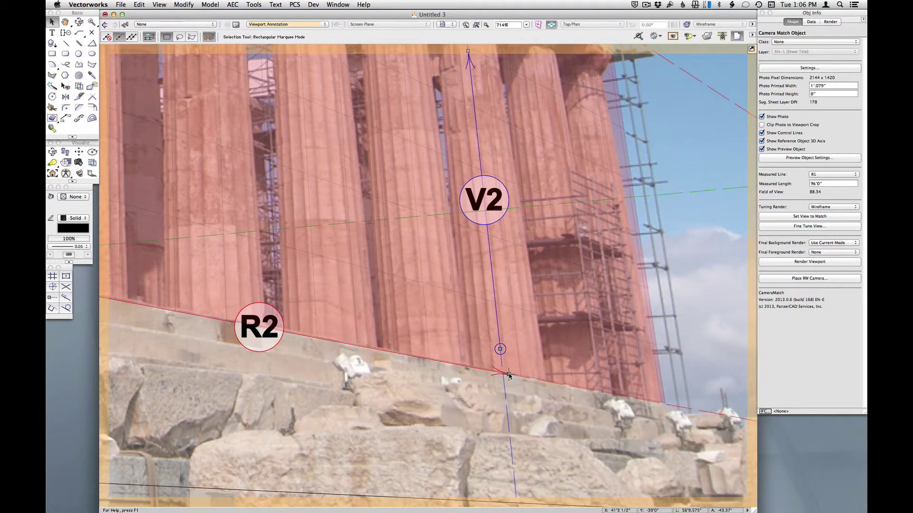
scroll(699, 421, down, 2)
- Fine-tune the lower end of control line V2 along its column, close to the base of the right facade
scroll(681, 338, up, 2)
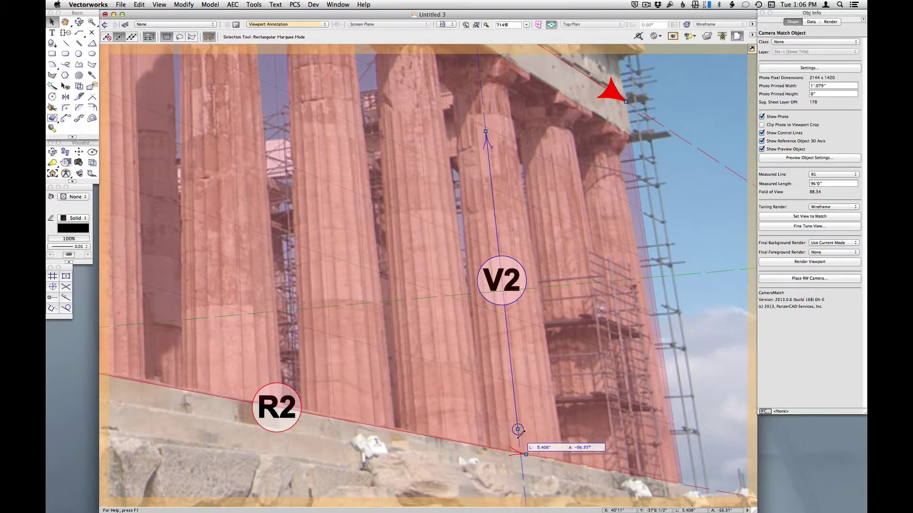
drag(518, 431, 521, 435)
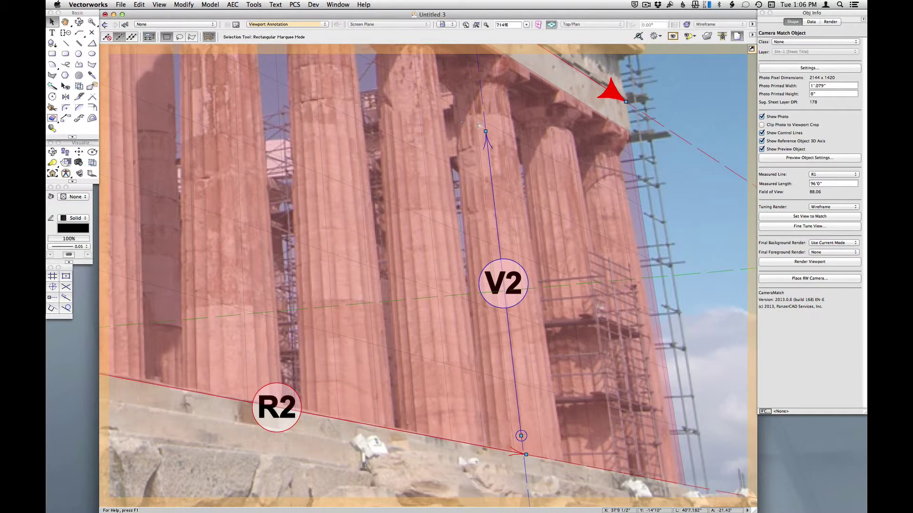
scroll(647, 367, down, 3)
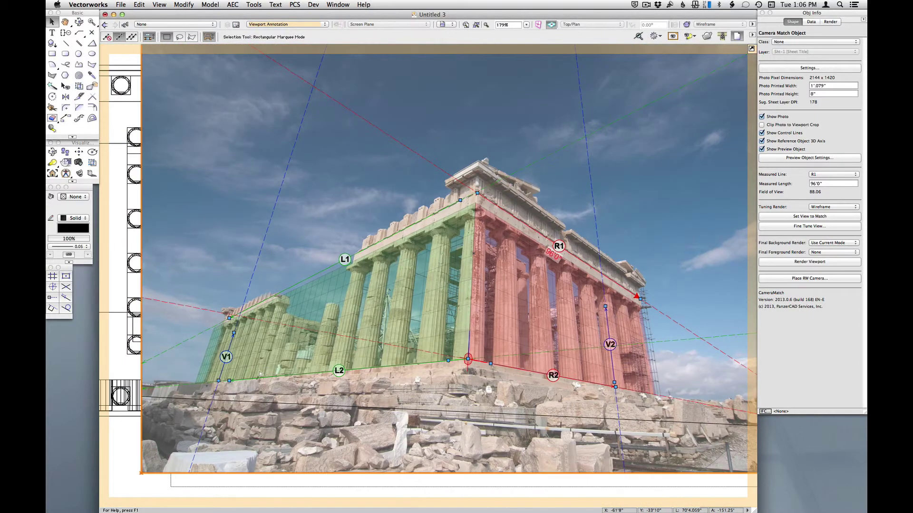
- Fine-tune the lower and upper ends of control line V1 along the columns at the far end of the left facade
scroll(214, 379, up, 2)
scroll(214, 379, up, 1)
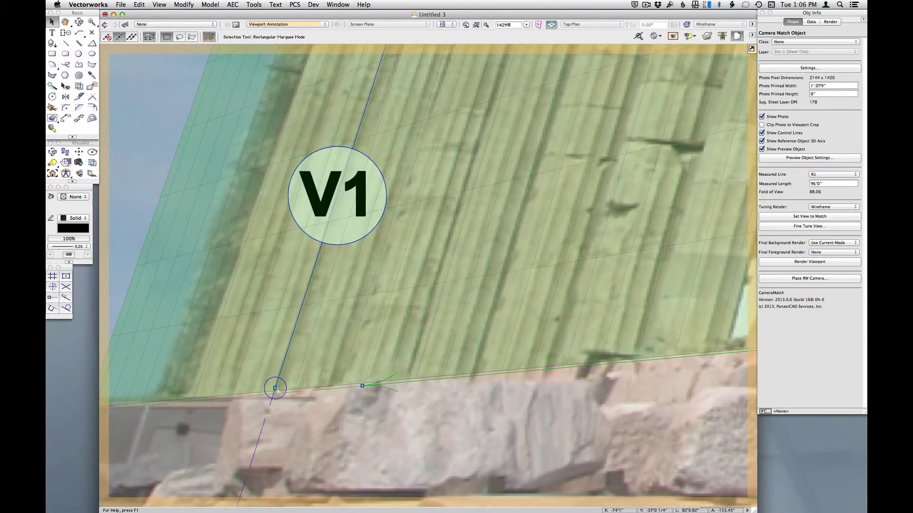
drag(275, 388, 279, 375)
scroll(279, 374, down, 3)
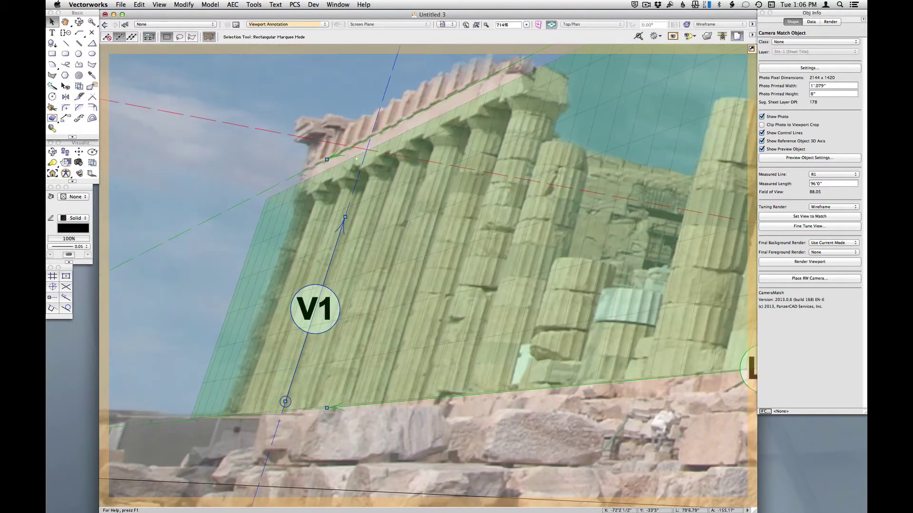
scroll(348, 195, up, 3)
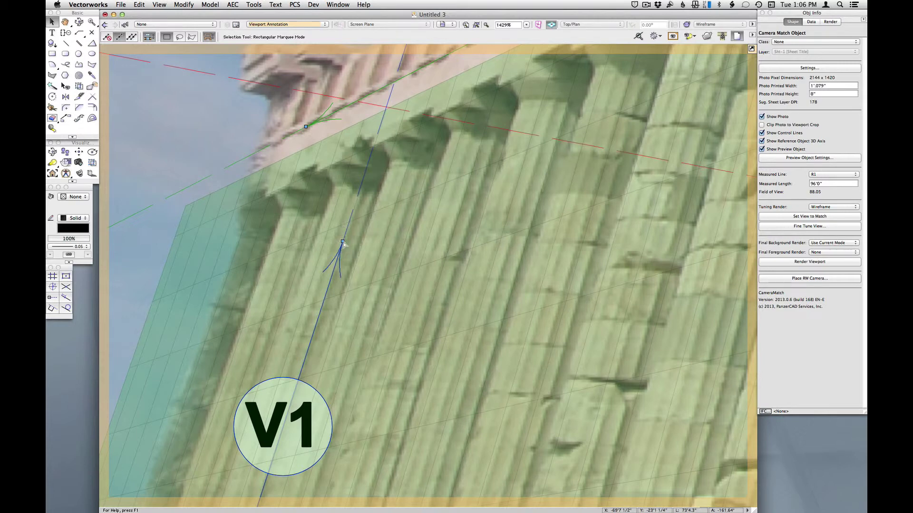
drag(344, 241, 347, 232)
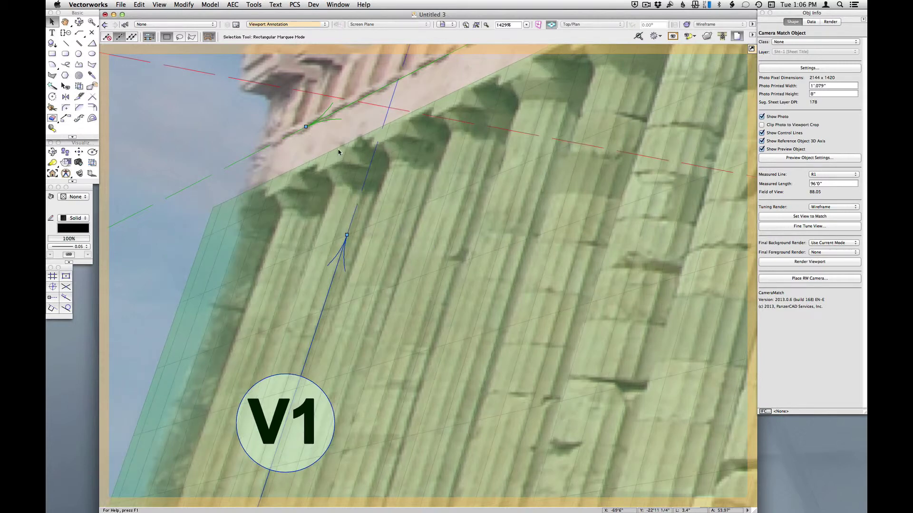
scroll(284, 139, down, 2)
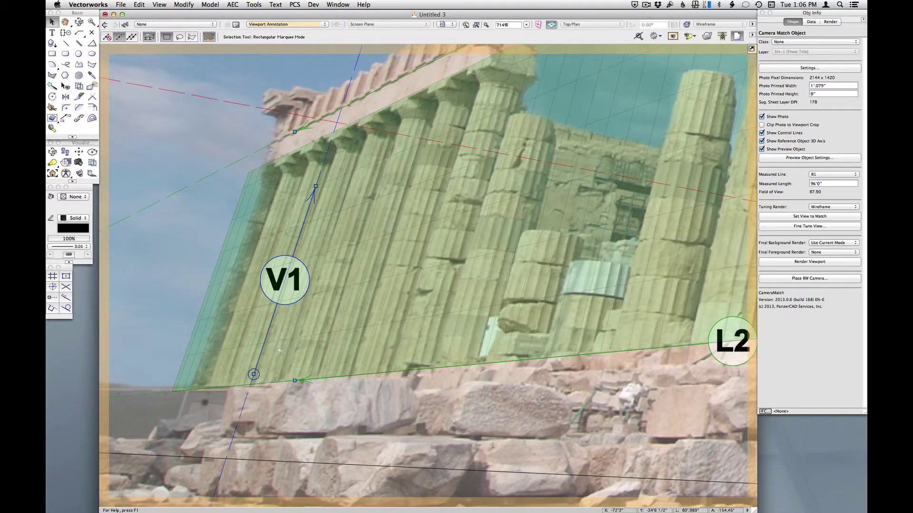
scroll(297, 338, down, 4)
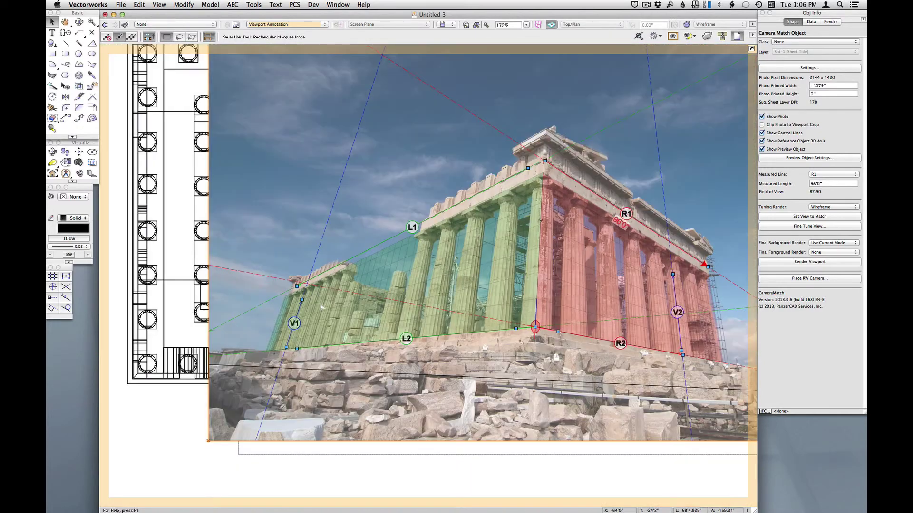
- Set the CameraMatch object's text size to 4 to shrink the control line labels
click(276, 5)
mouse_move(280, 22)
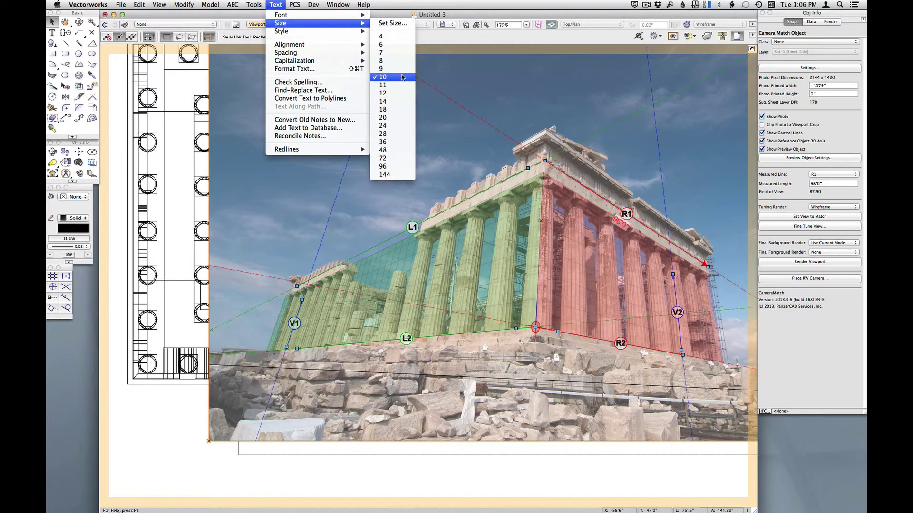
click(390, 37)
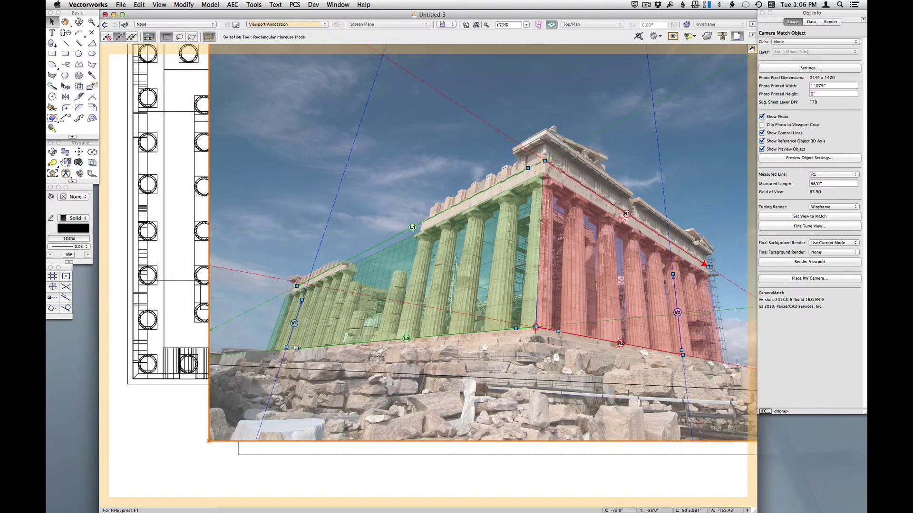
scroll(298, 340, up, 5)
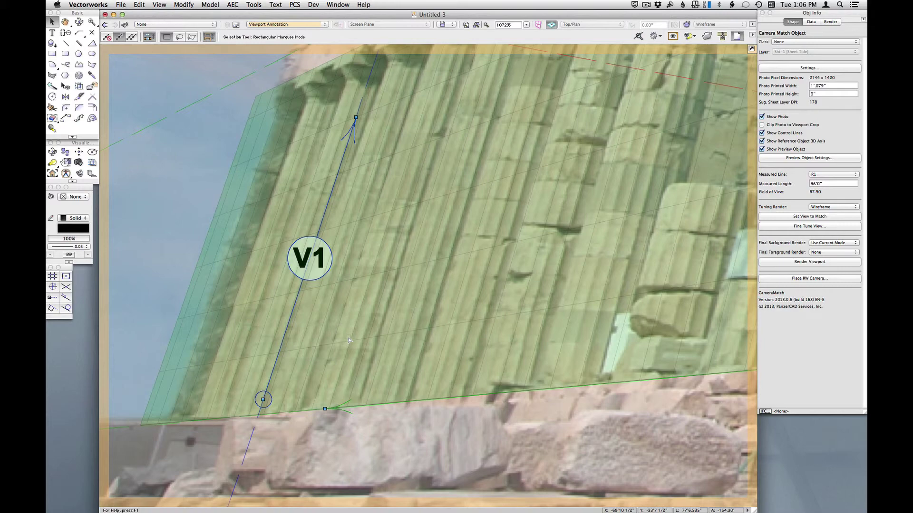
scroll(167, 363, down, 2)
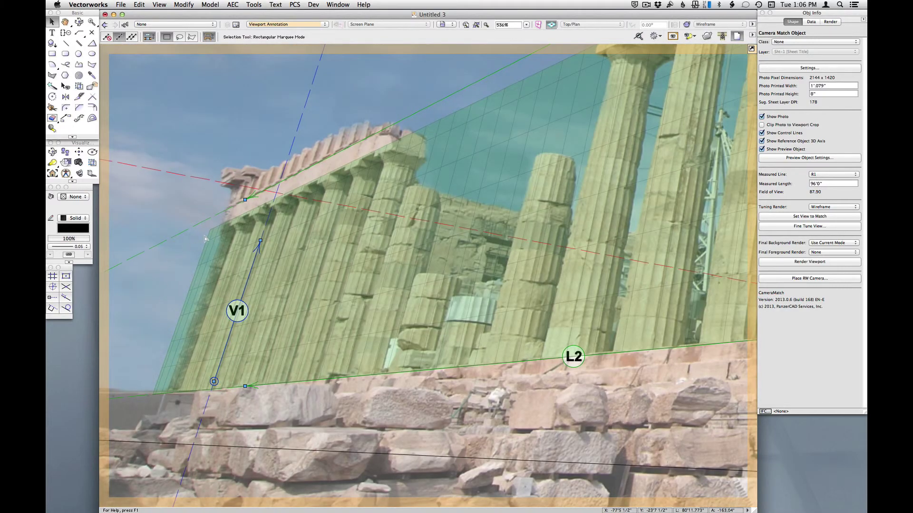